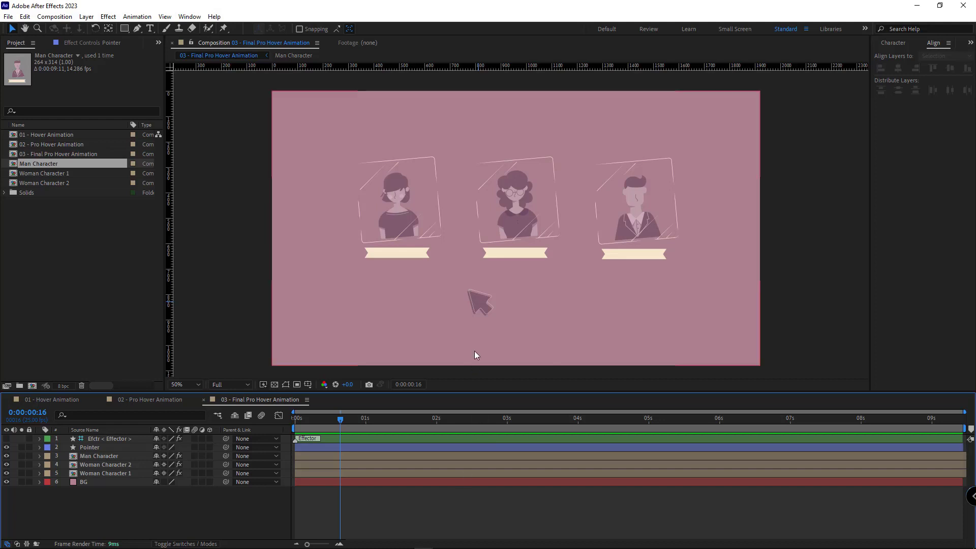
Drag the arrow graphic over the first and middle cards to preview the light-up hover.
mouse_move(480, 313)
mouse_down()
mouse_move(455, 236)
mouse_move(647, 226)
mouse_up()
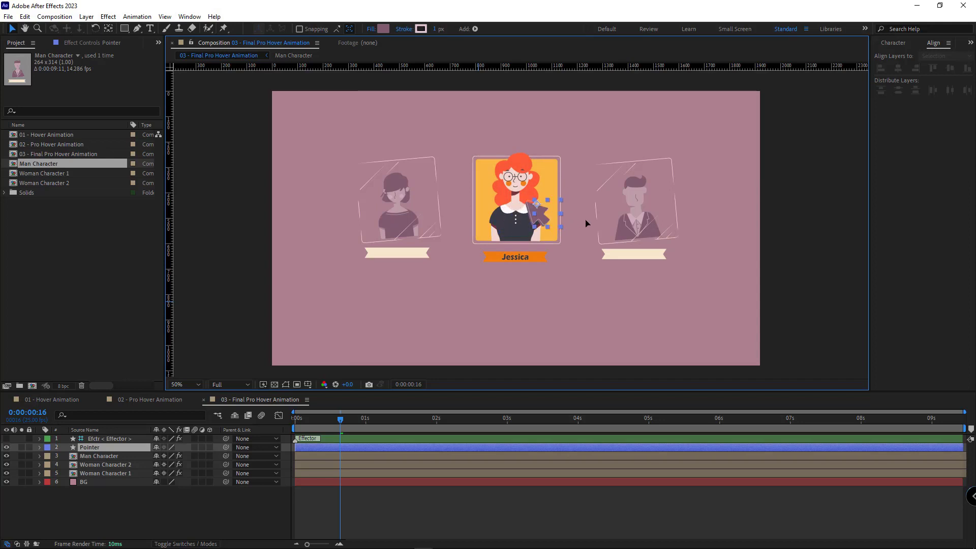
mouse_move(647, 227)
mouse_down()
mouse_move(486, 221)
mouse_move(490, 321)
mouse_up()
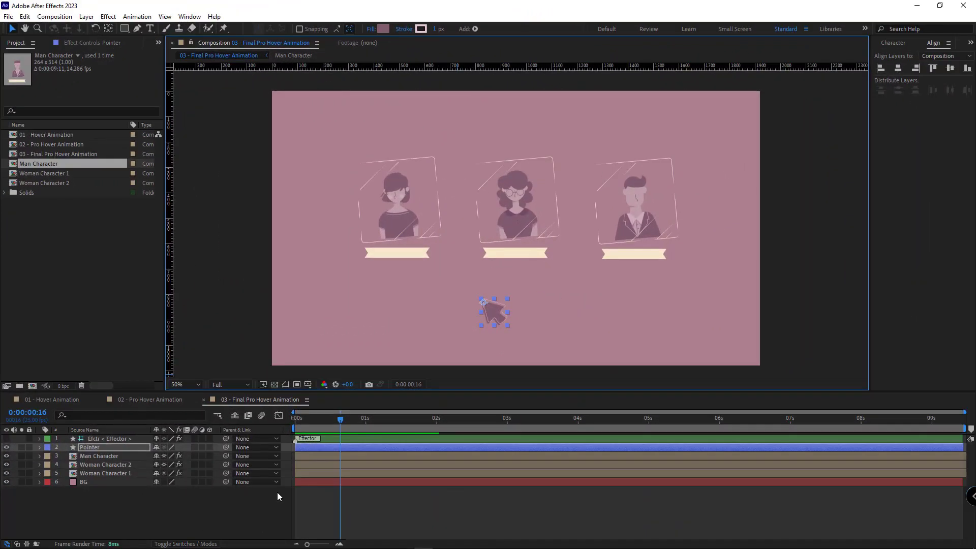
click(52, 399)
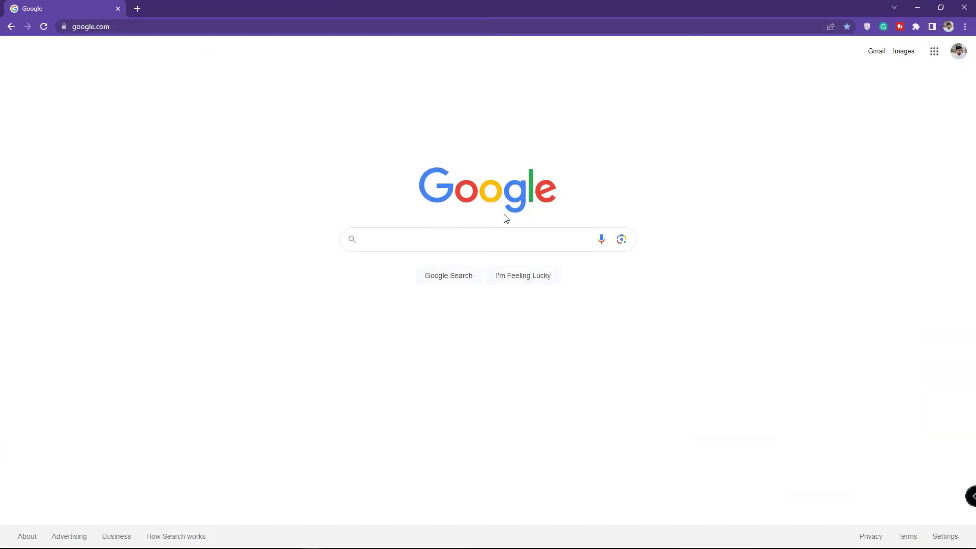
Search Google for duik angela and download the Duik Ángela package from rxlaboratory.
click(431, 236)
text(dui)
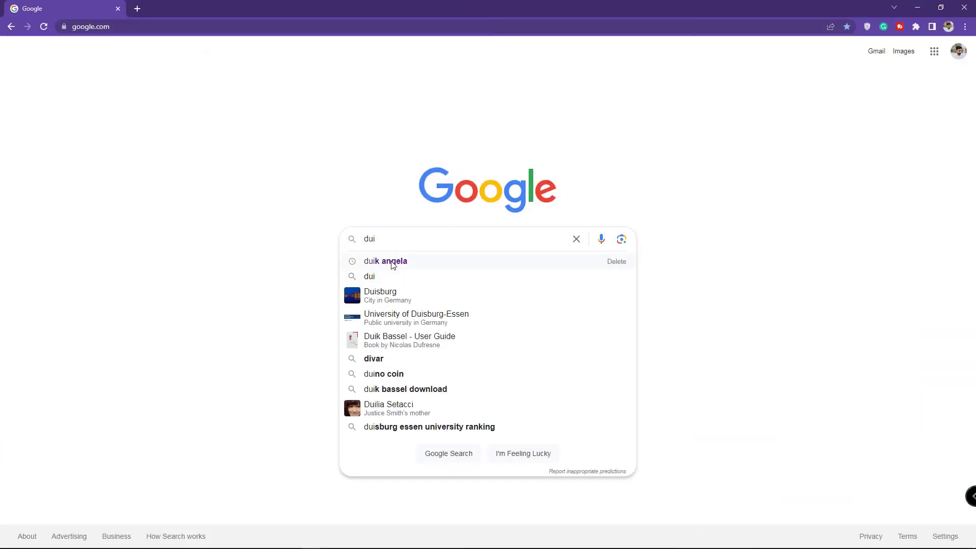
click(391, 263)
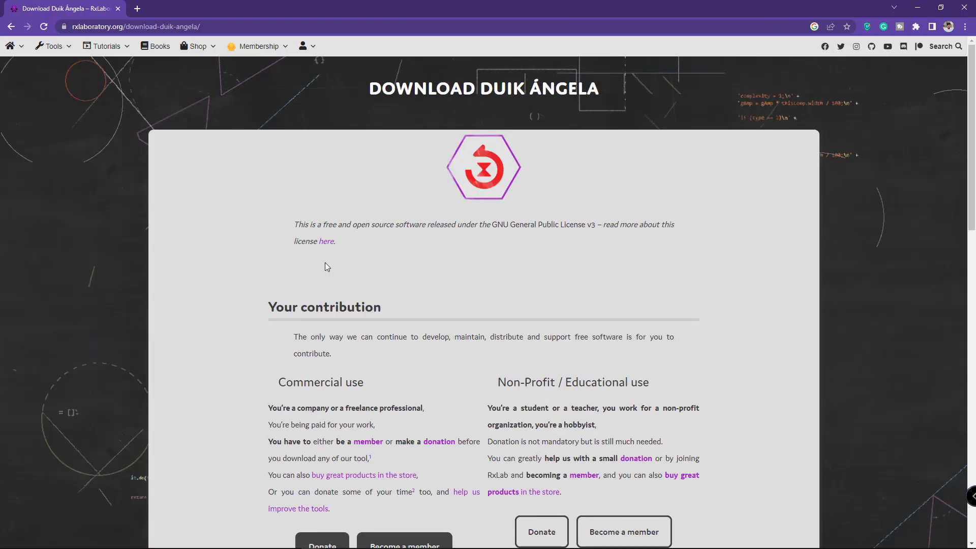
scroll(325, 263, down, 4)
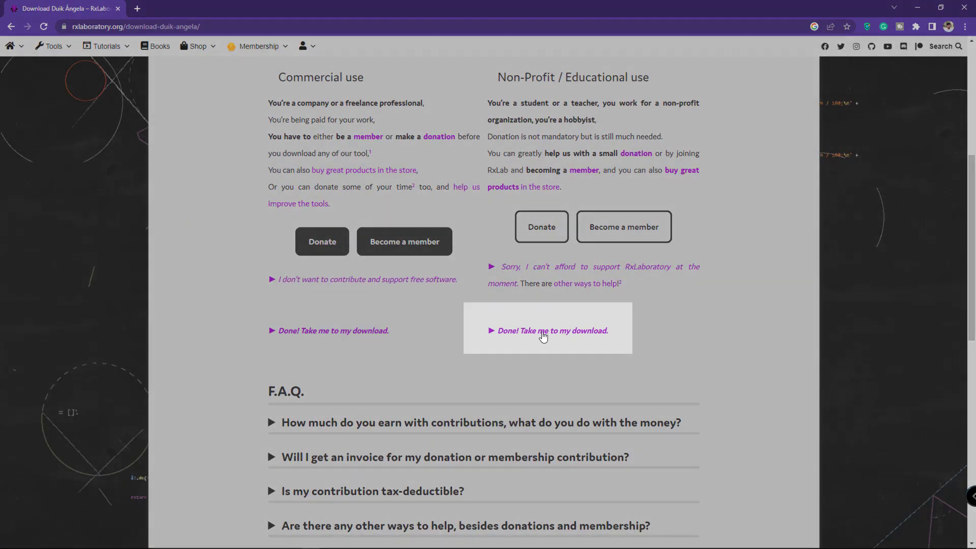
click(543, 337)
scroll(418, 285, down, 3)
scroll(472, 284, down, 1)
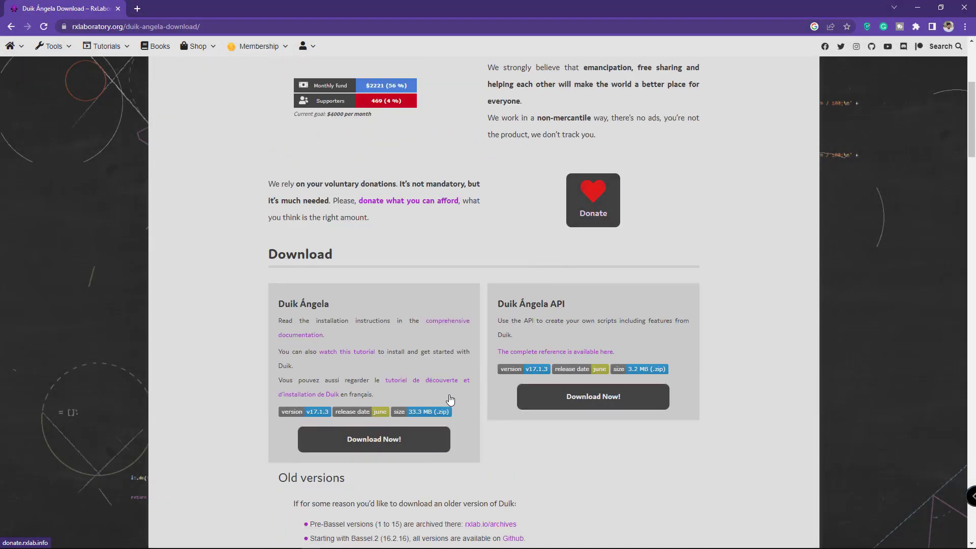
click(357, 445)
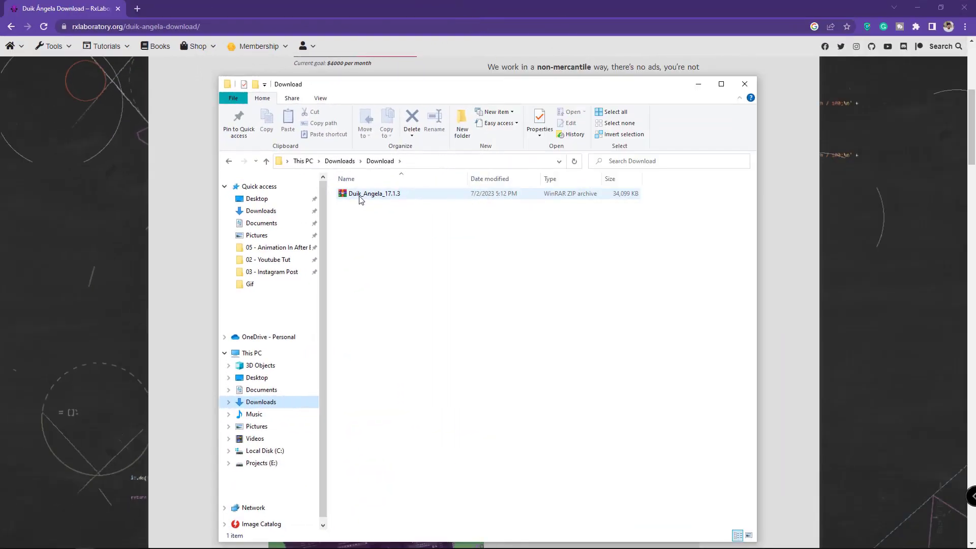
Extract the Duik Ángela zip here and browse into Scripts > ScriptUI Panels.
right_click(357, 193)
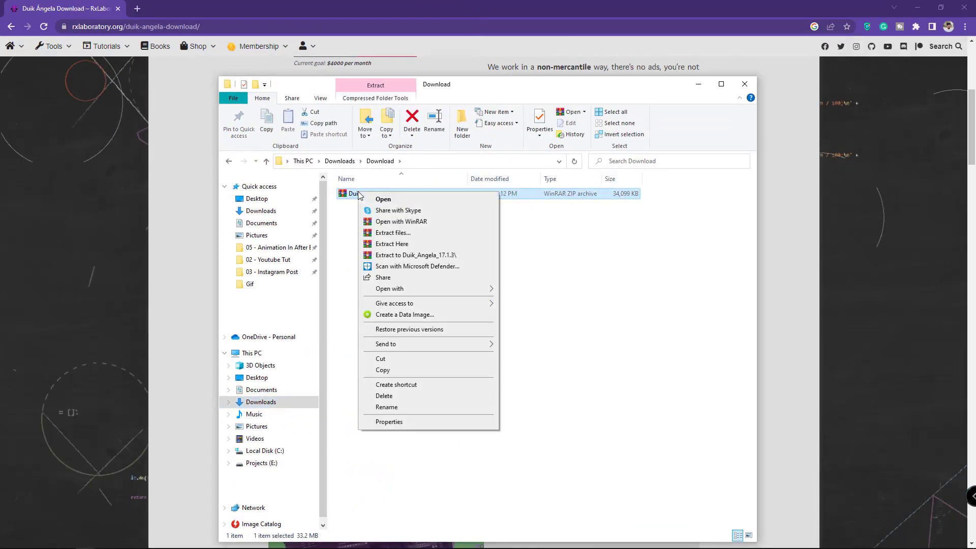
click(381, 243)
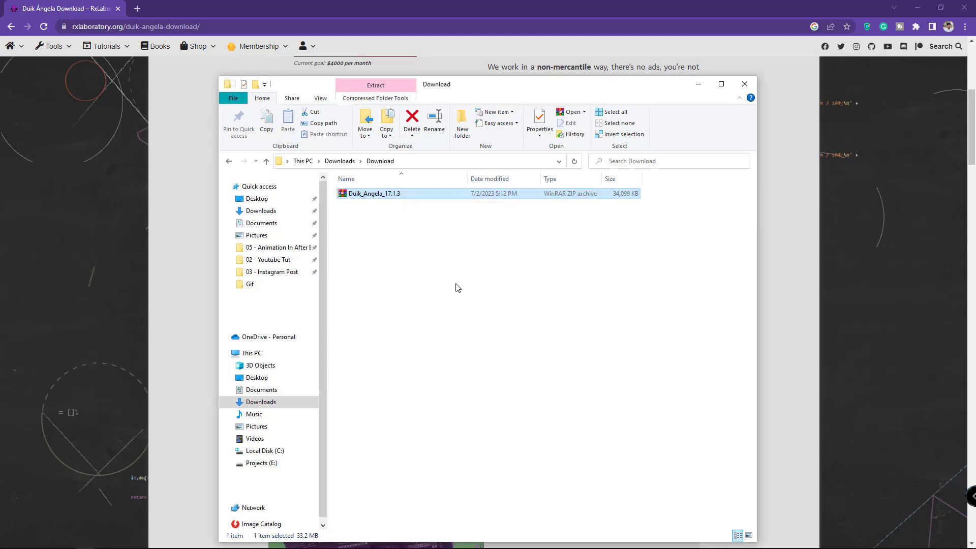
double_click(357, 194)
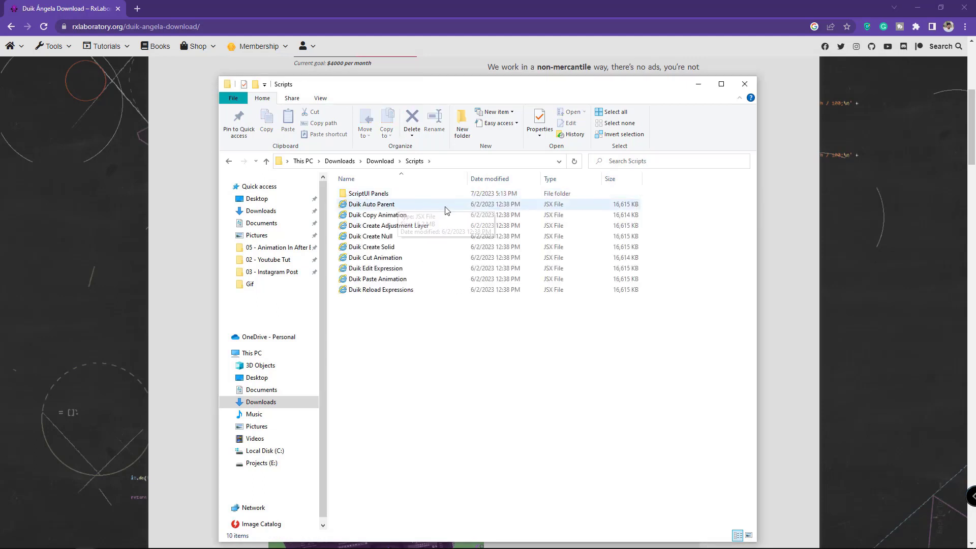
double_click(360, 199)
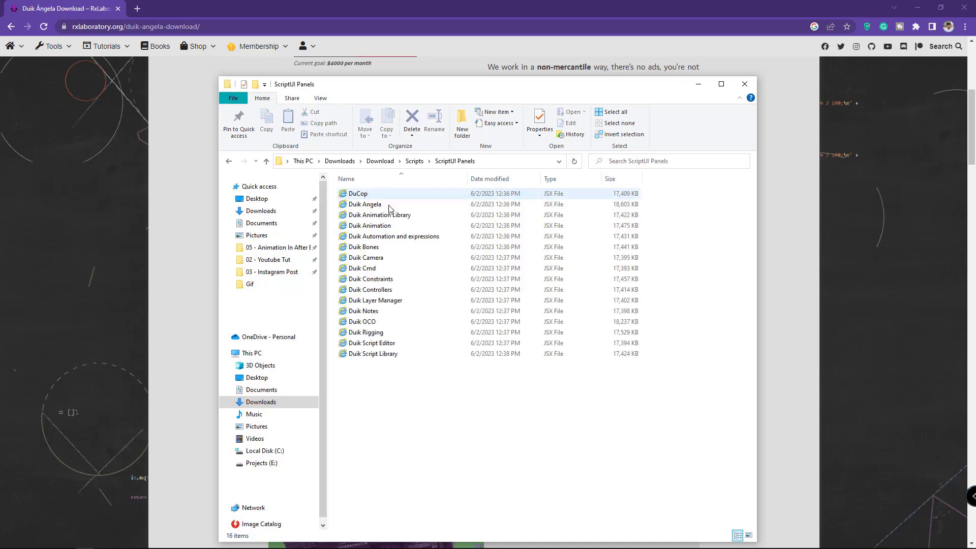
Copy the Duik Angela script file from the ScriptUI Panels folder.
click(360, 205)
right_click(355, 209)
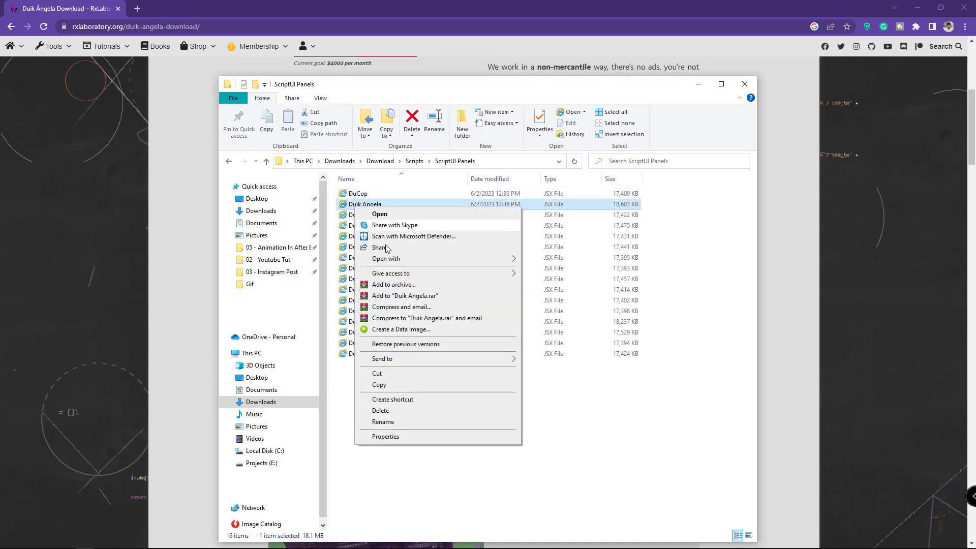
click(401, 389)
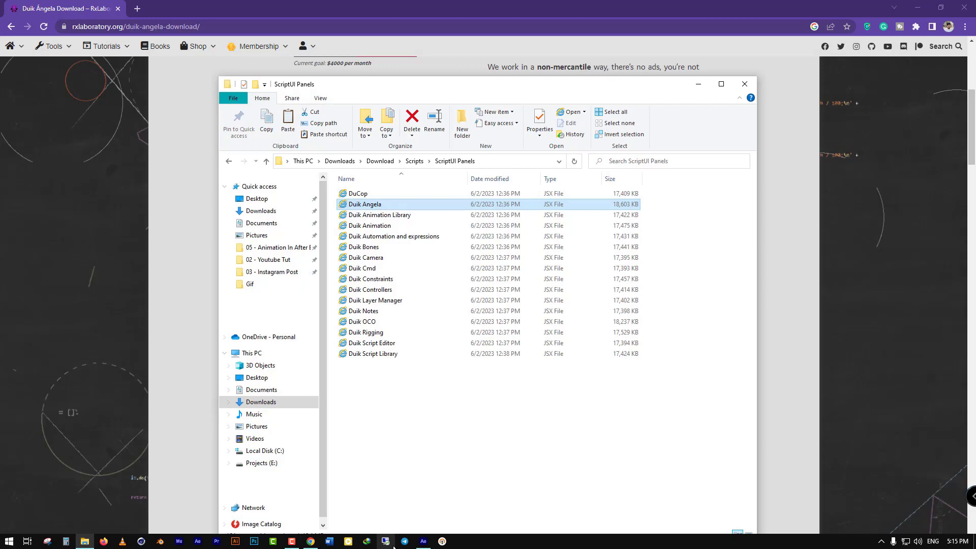
Reach After Effects' installation folder via the taskbar shortcut's Open File Location.
right_click(427, 542)
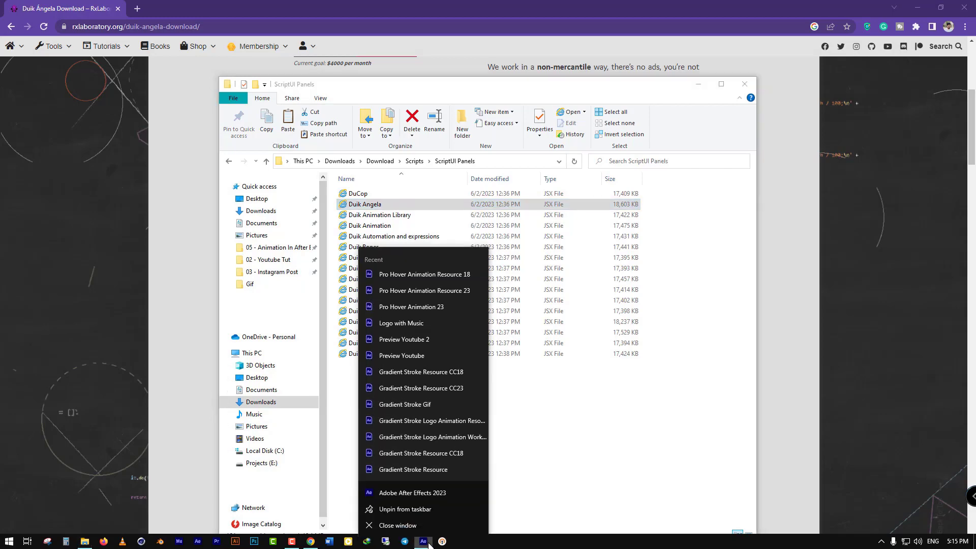
right_click(422, 492)
click(459, 482)
click(468, 455)
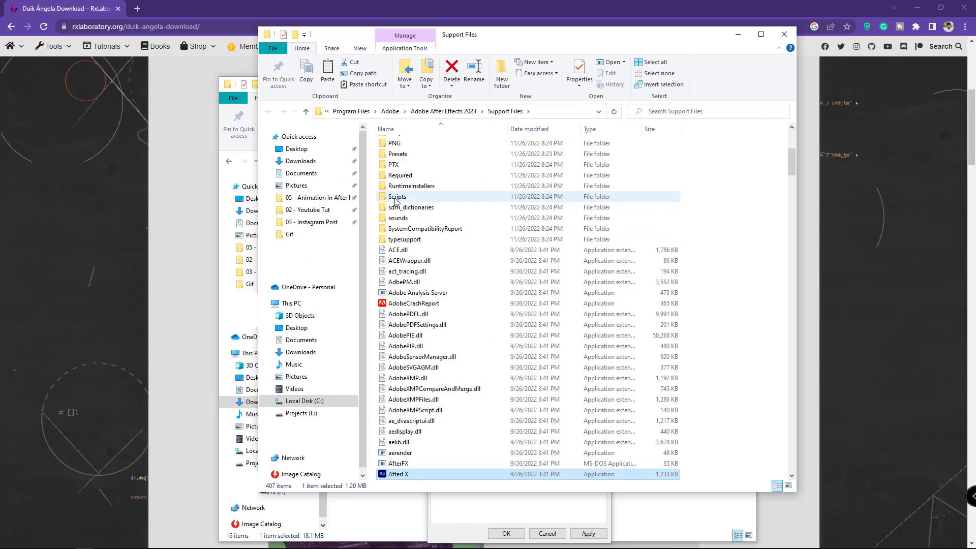
Paste the Duik Angela script into After Effects' Scripts\ScriptUI Panels, replacing the older copy.
double_click(395, 197)
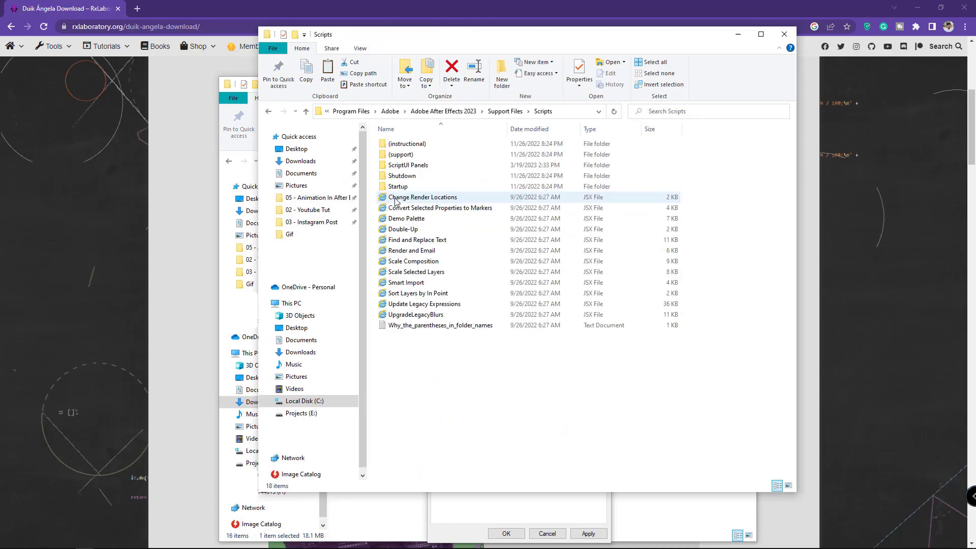
double_click(401, 166)
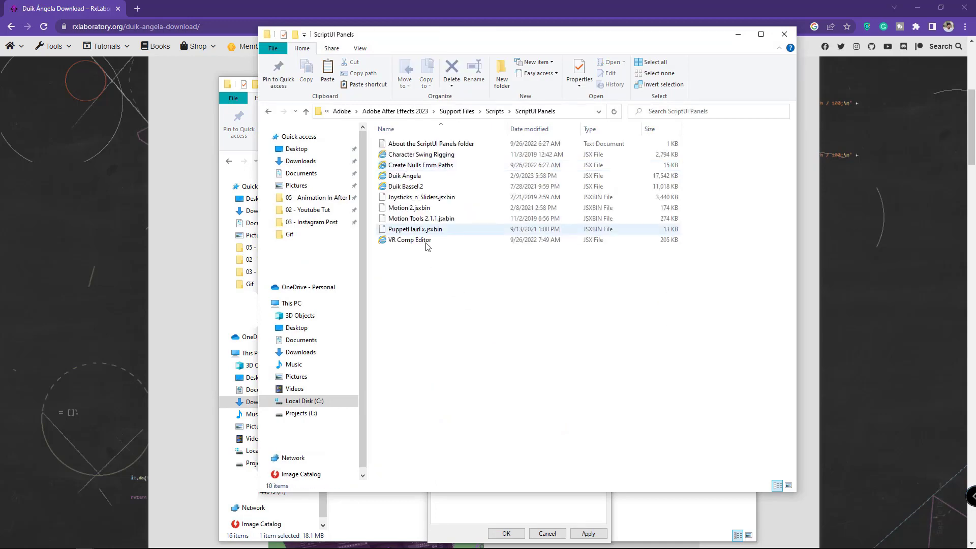
right_click(472, 300)
click(498, 369)
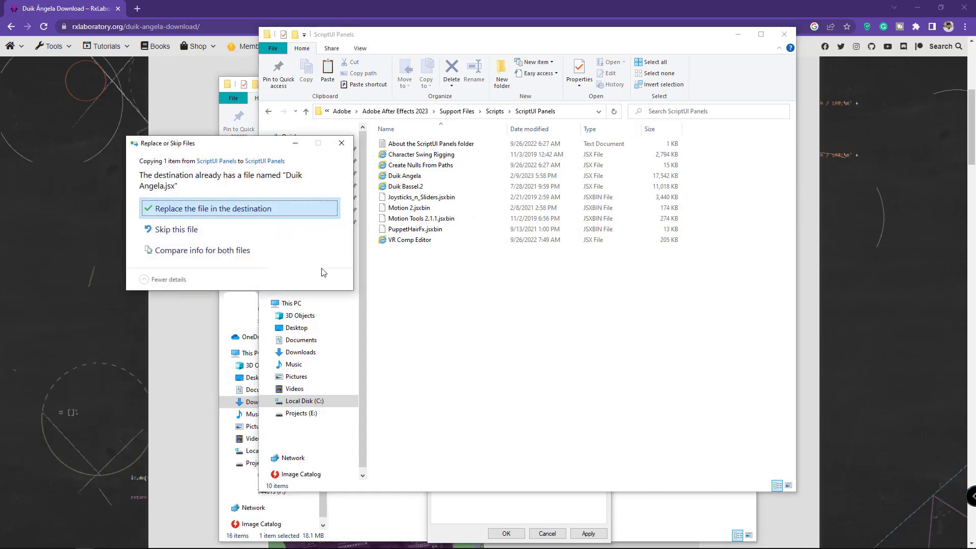
click(183, 212)
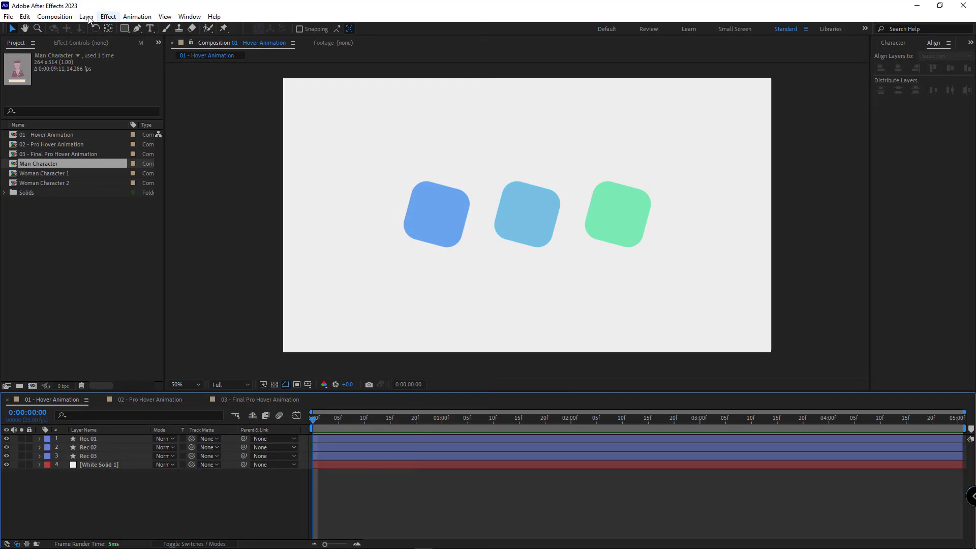
Confirm the Scripting & Expressions preferences, then close After Effects to restart it.
click(25, 17)
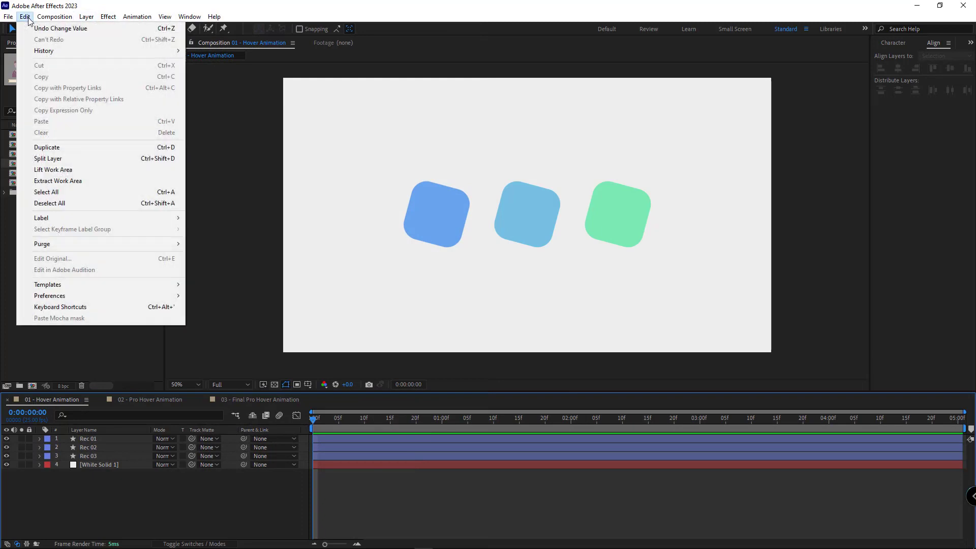
mouse_move(50, 296)
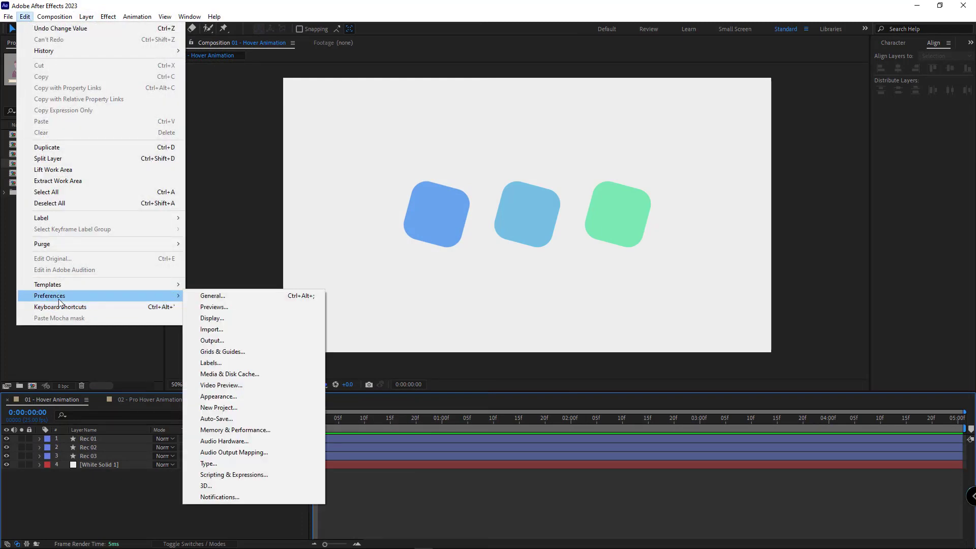
click(246, 297)
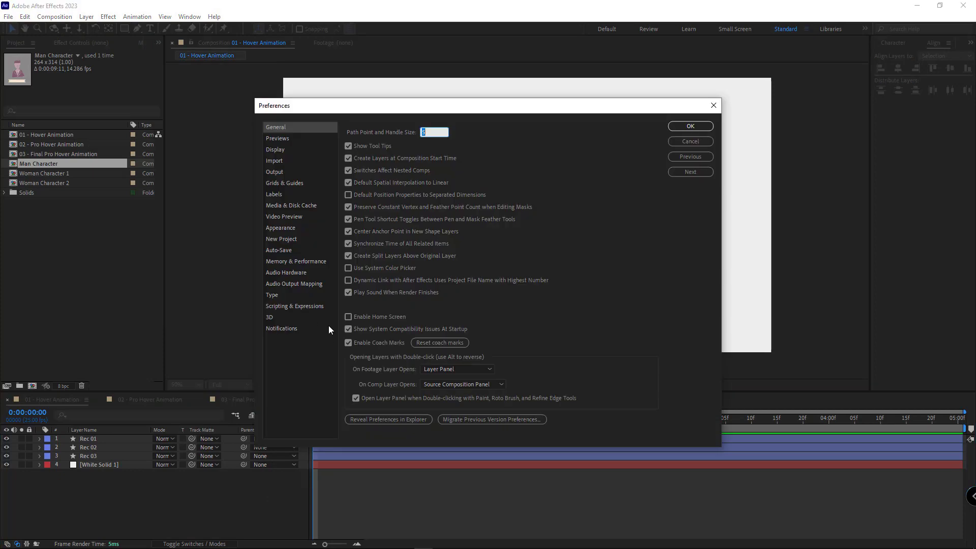
click(287, 306)
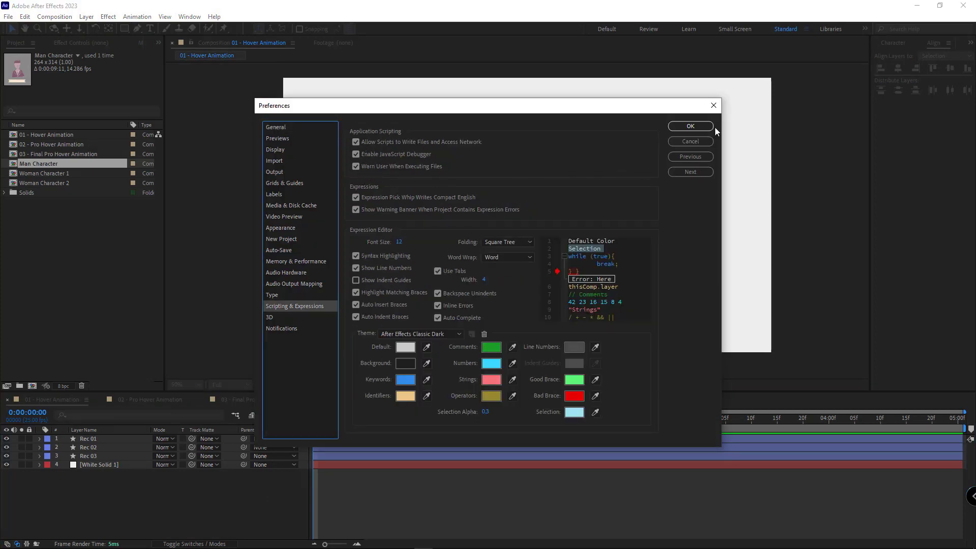
click(696, 126)
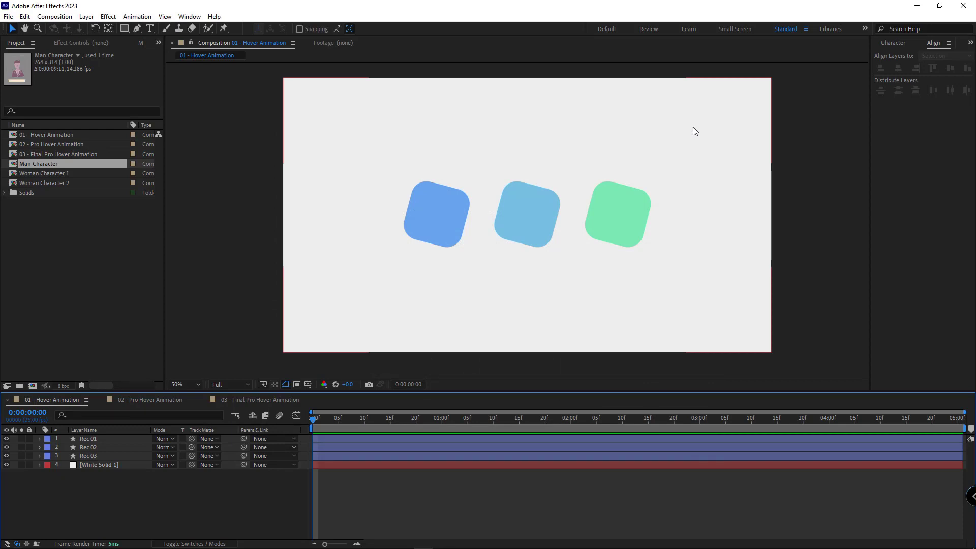
click(964, 6)
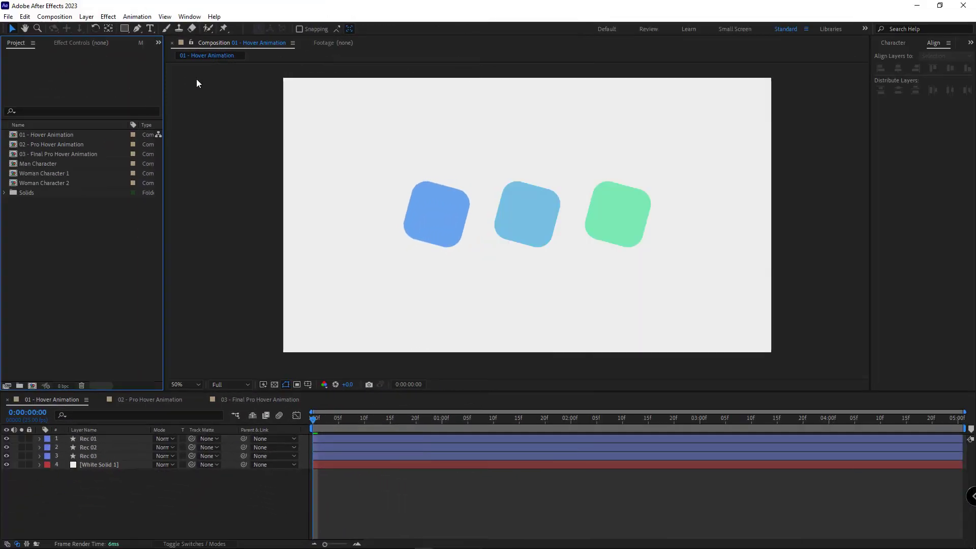
Launch Duik Angela.jsx from the Window menu and go to 03 - Final Pro Hover Animation.
click(190, 17)
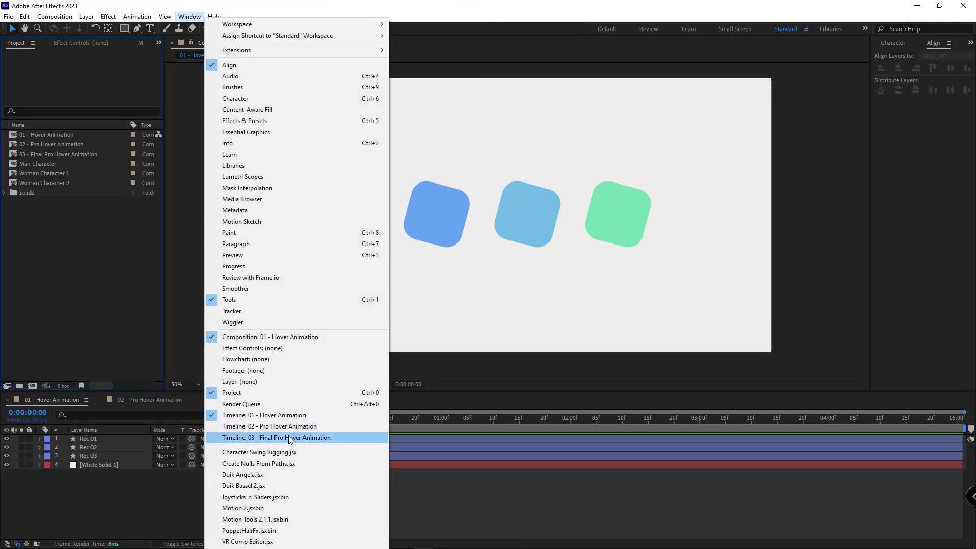
click(234, 475)
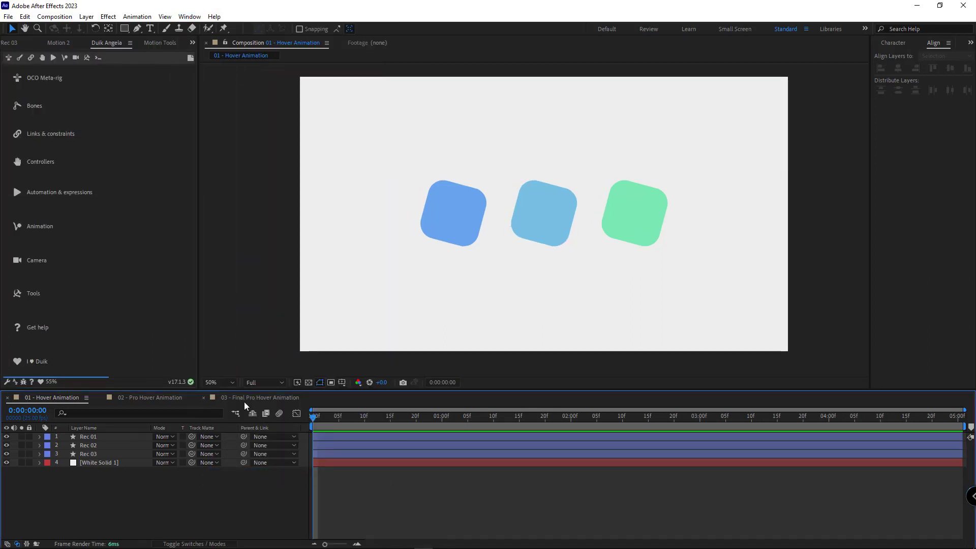
click(244, 400)
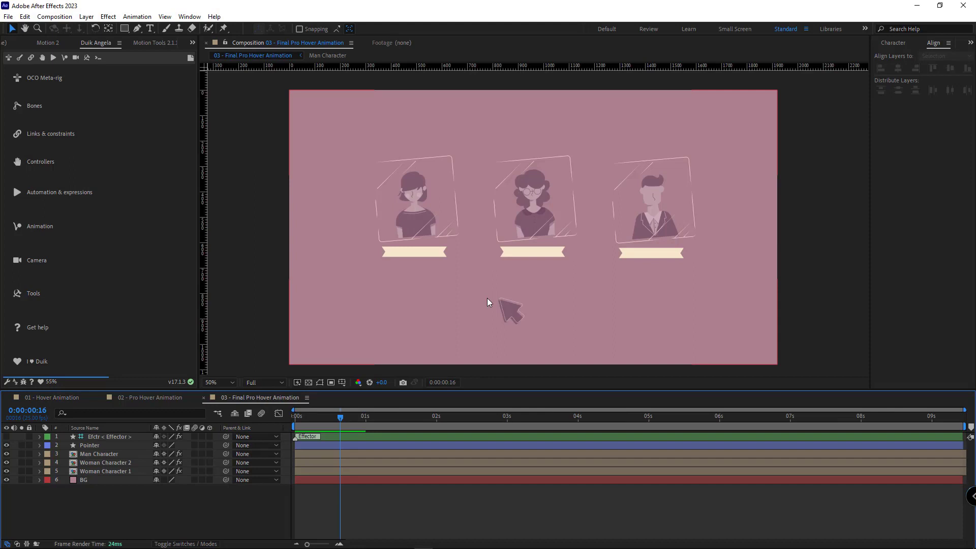
Preview the Pointer arrow revealing the man and woman cards in the final comp.
drag(502, 303, 591, 269)
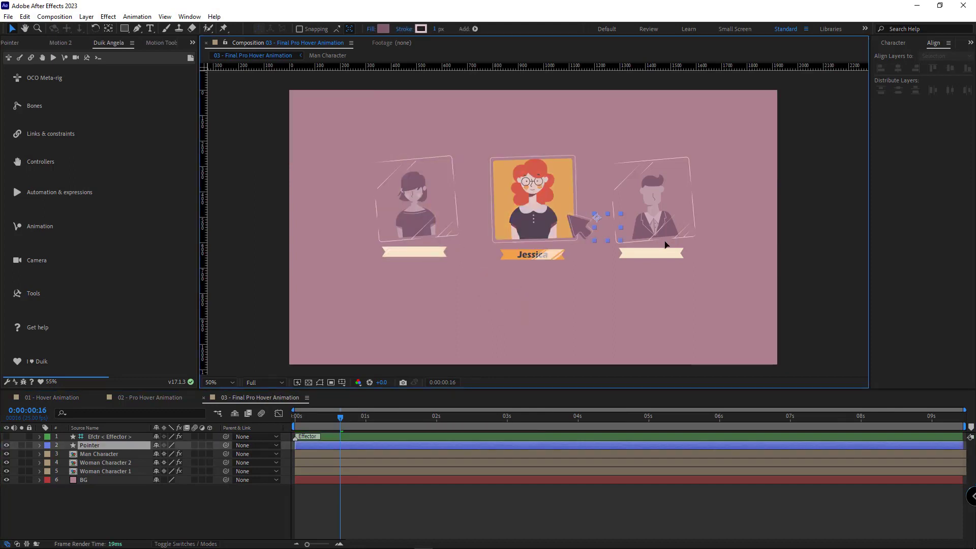
click(52, 398)
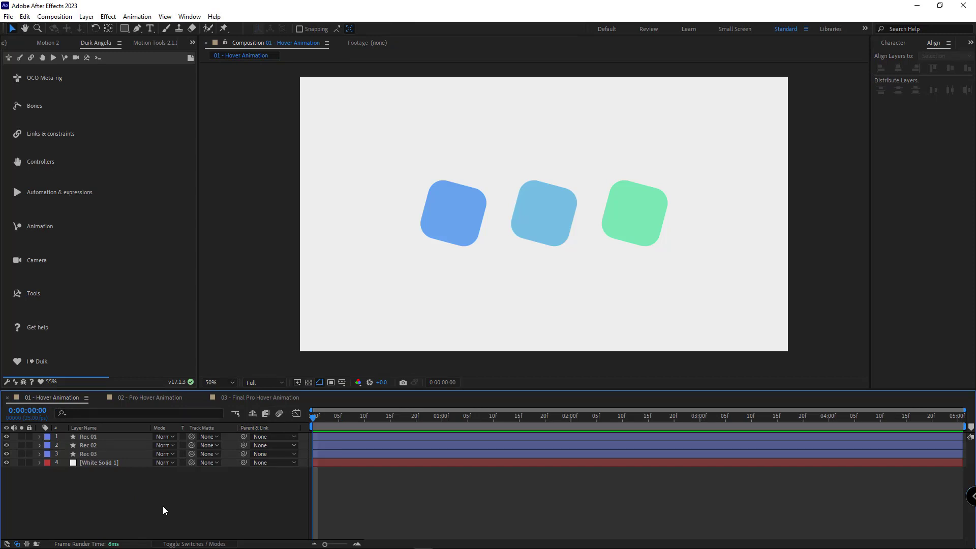
click(276, 399)
mouse_move(540, 299)
mouse_down()
mouse_move(448, 237)
mouse_move(450, 222)
mouse_move(534, 307)
mouse_up()
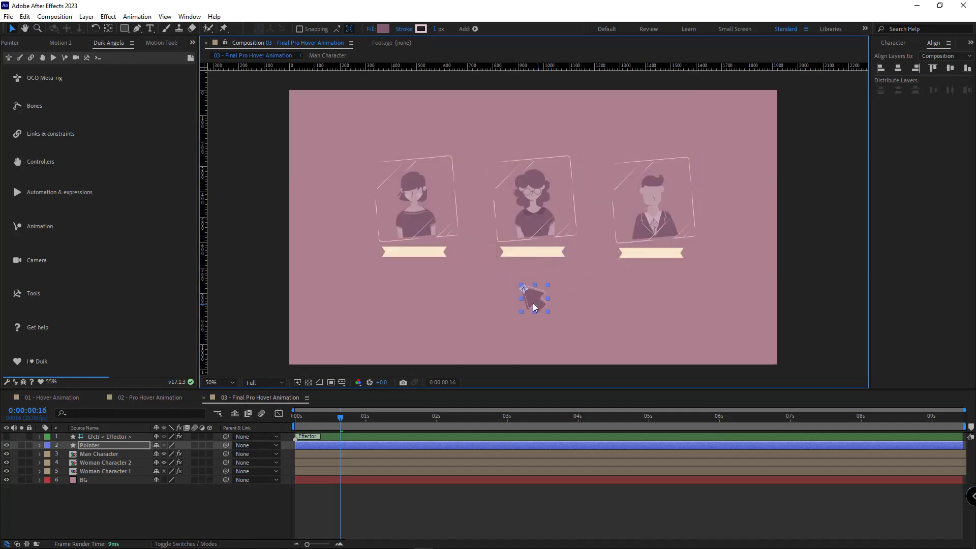
Compare the 01 and 03 compositions and settle on 01 - Hover Animation.
click(47, 398)
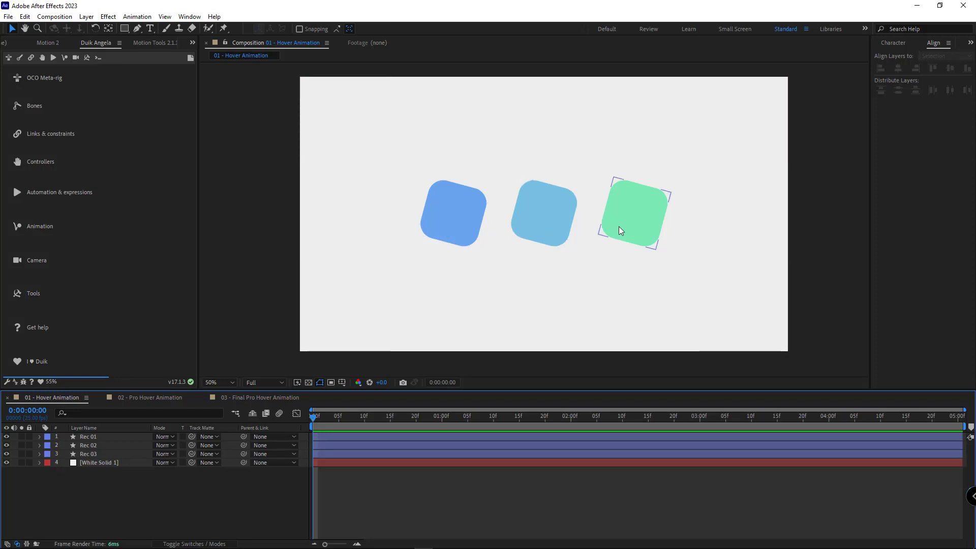
click(294, 398)
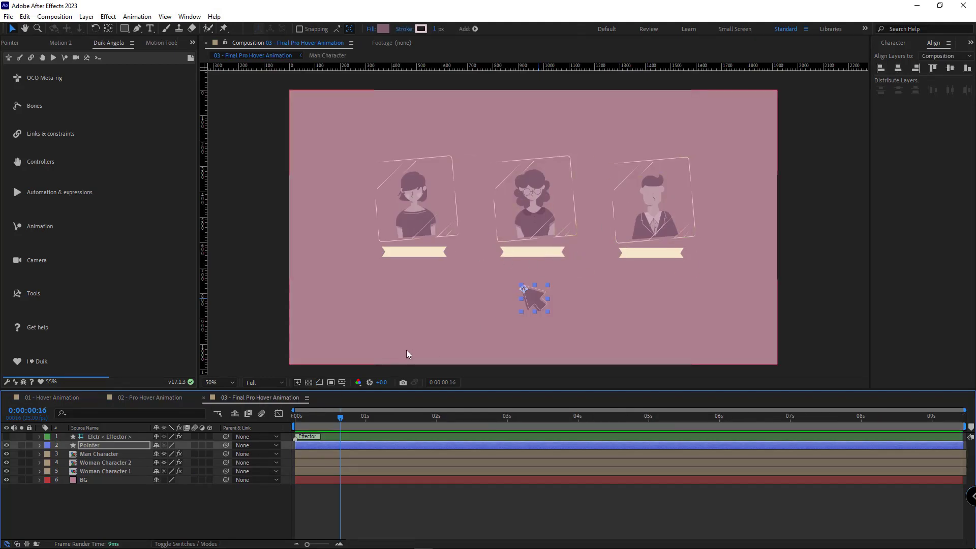
click(51, 397)
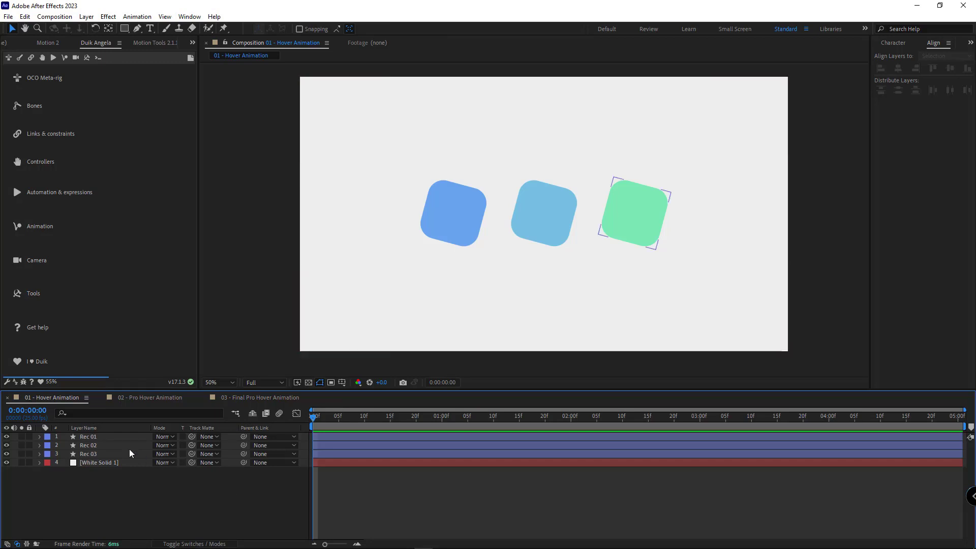
drag(7, 446, 7, 456)
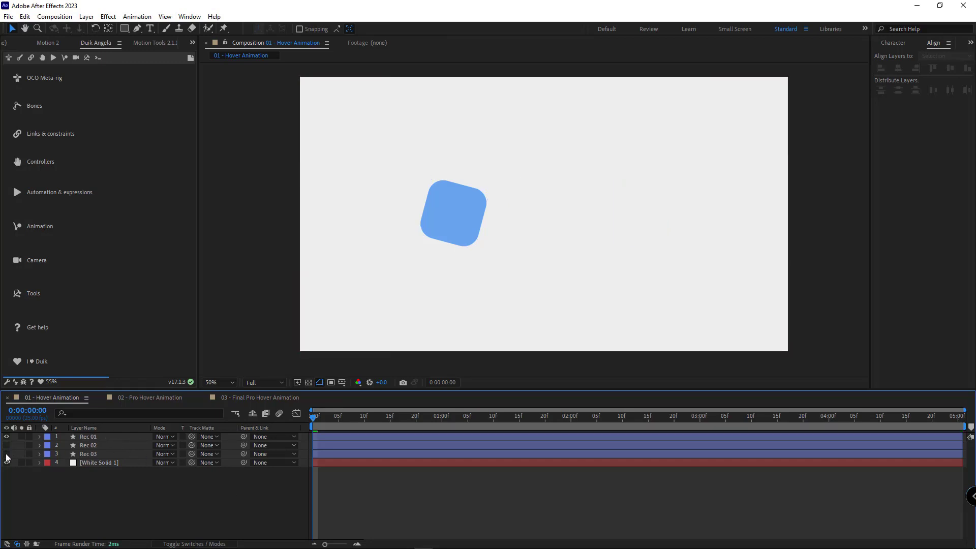
click(109, 438)
key(u)
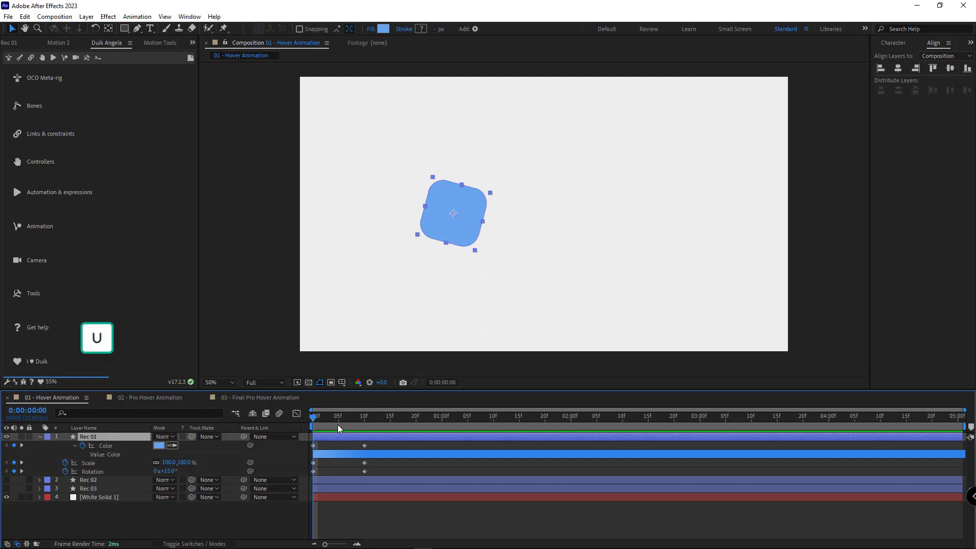
mouse_move(313, 418)
mouse_down()
mouse_move(359, 419)
mouse_move(316, 420)
mouse_move(356, 426)
mouse_move(302, 426)
mouse_move(349, 426)
mouse_move(307, 434)
mouse_up()
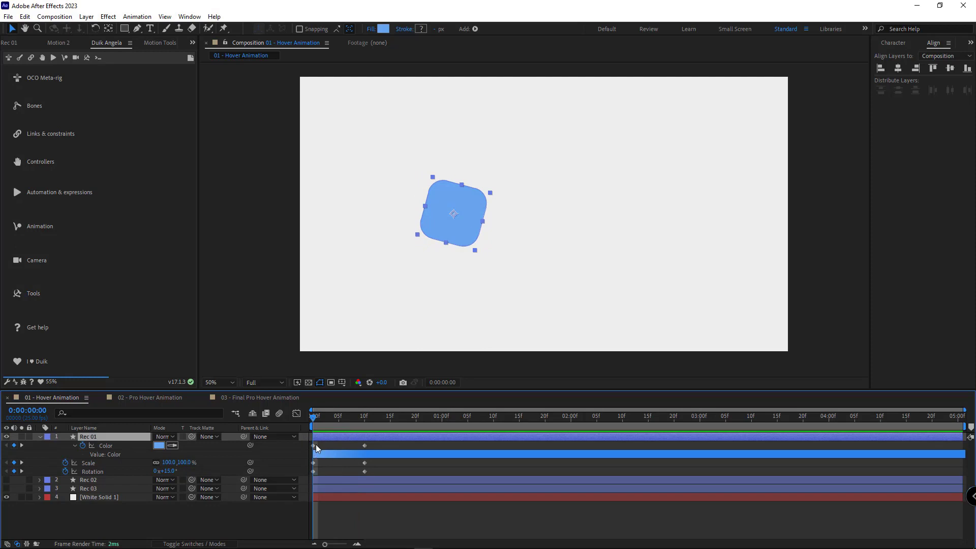
mouse_move(321, 418)
mouse_down()
mouse_move(364, 421)
mouse_move(312, 424)
mouse_up()
mouse_move(314, 419)
mouse_down()
mouse_move(359, 418)
mouse_move(303, 426)
mouse_up()
click(38, 436)
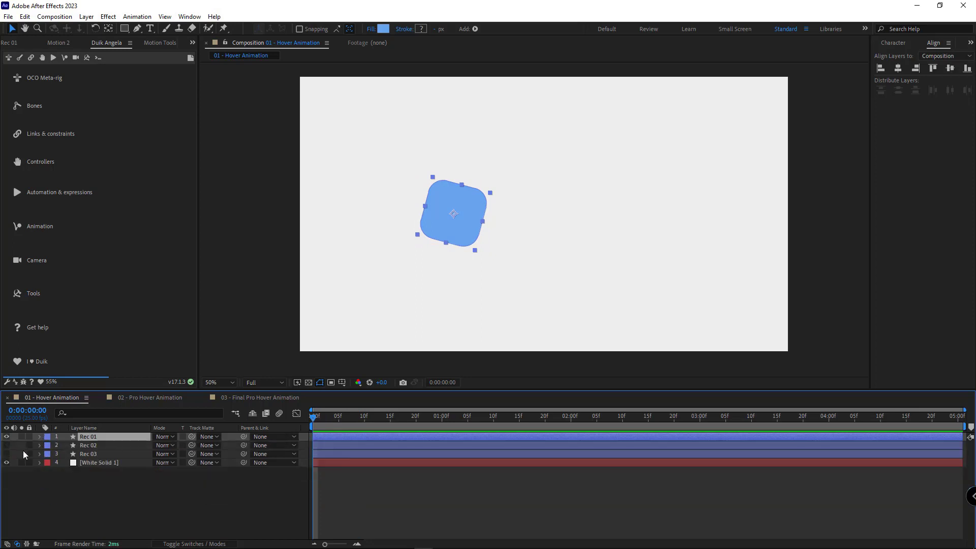
drag(6, 445, 6, 453)
click(338, 417)
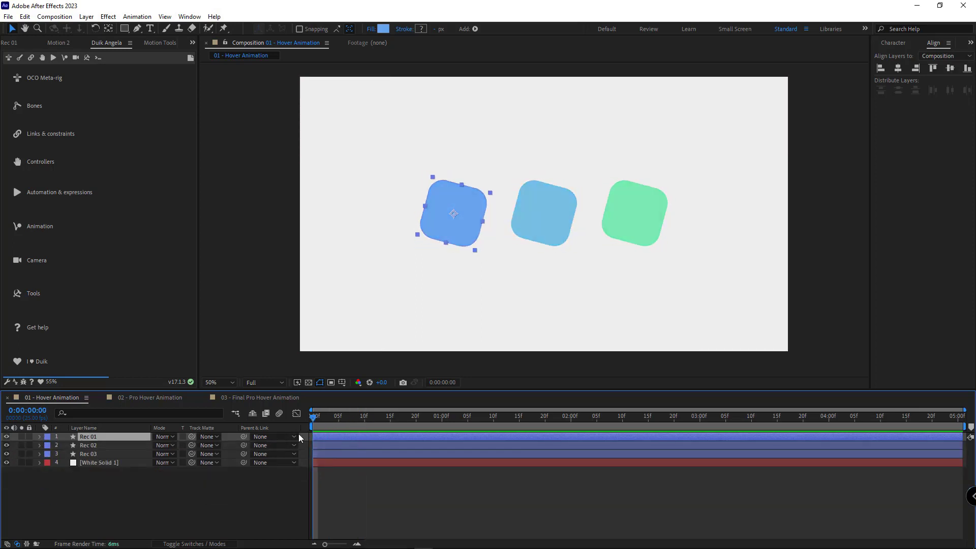
mouse_move(298, 433)
mouse_down()
mouse_move(341, 438)
mouse_move(236, 458)
mouse_up()
Select Rec 01–03, reveal their keyframes and marquee-select every Color, Scale and Rotation key.
shift+click(100, 453)
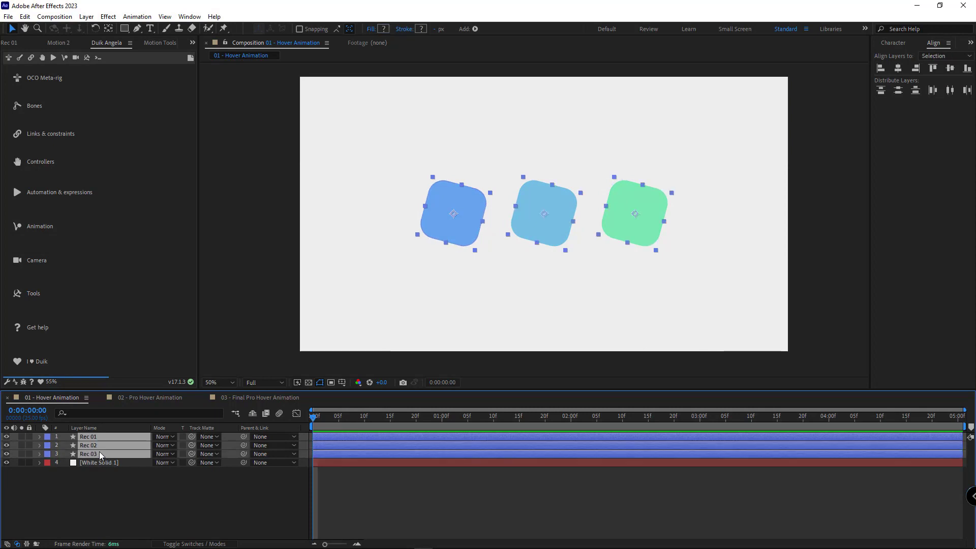
key(u)
drag(363, 387, 356, 348)
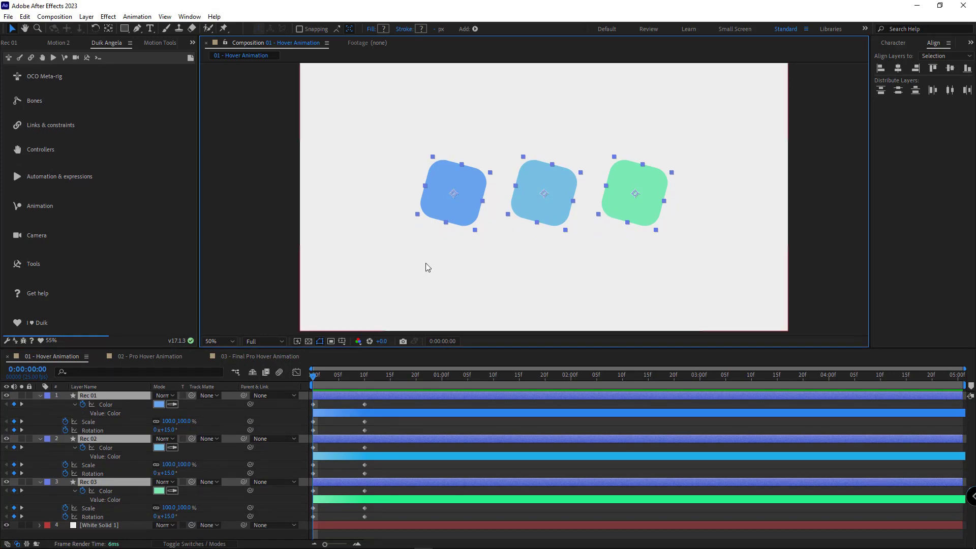
drag(375, 400, 309, 524)
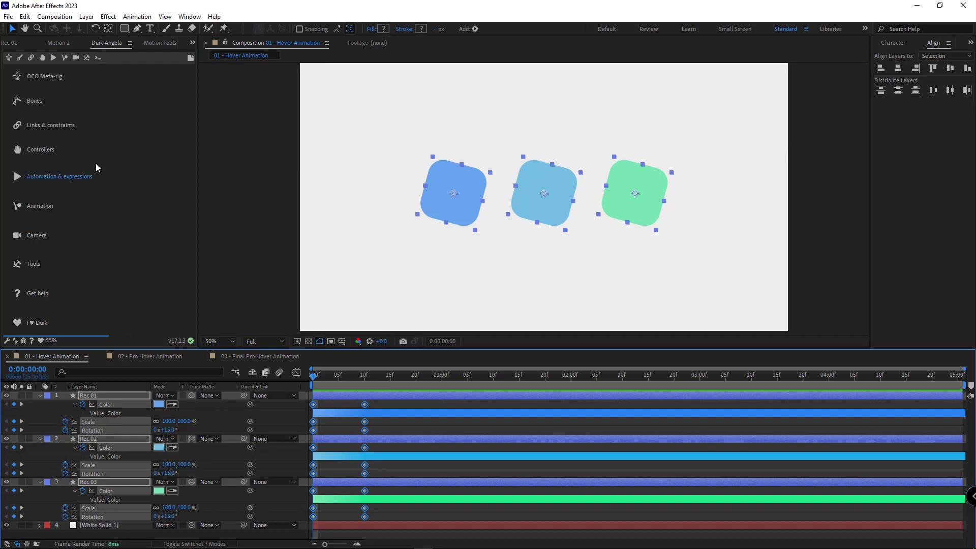
Bring up Duik Ángela's Automation & expressions tools.
click(115, 44)
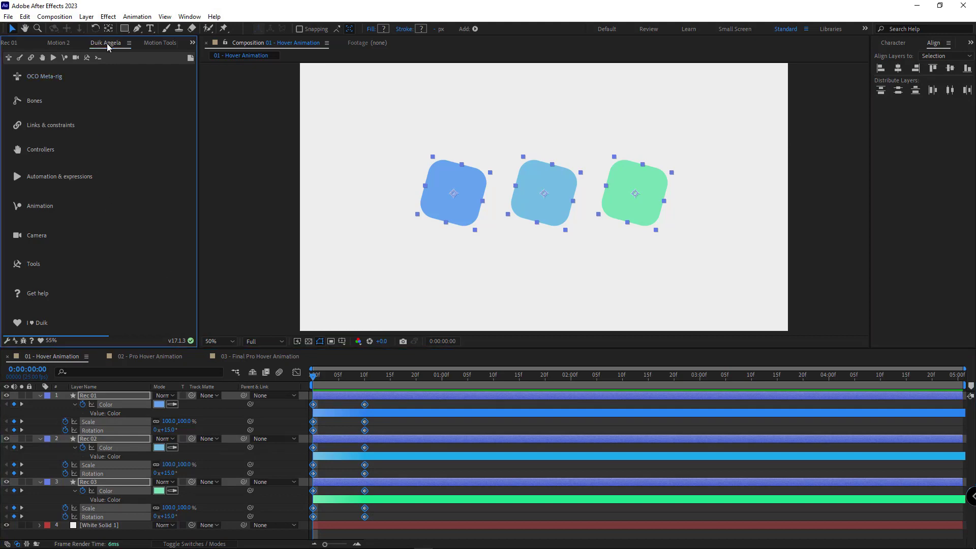
click(52, 59)
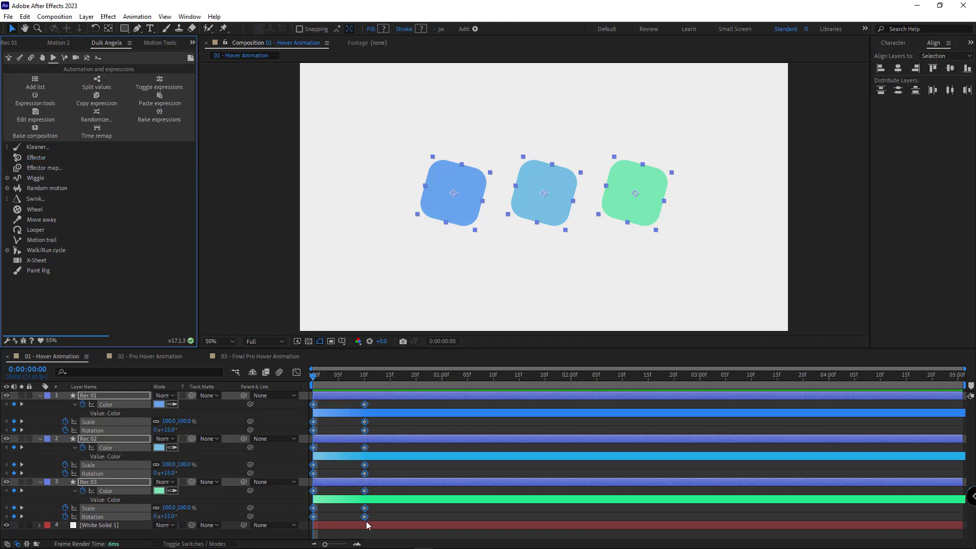
Create a Duik Effector on the selected keyframes, collapse the square layers and show its limit settings.
click(35, 158)
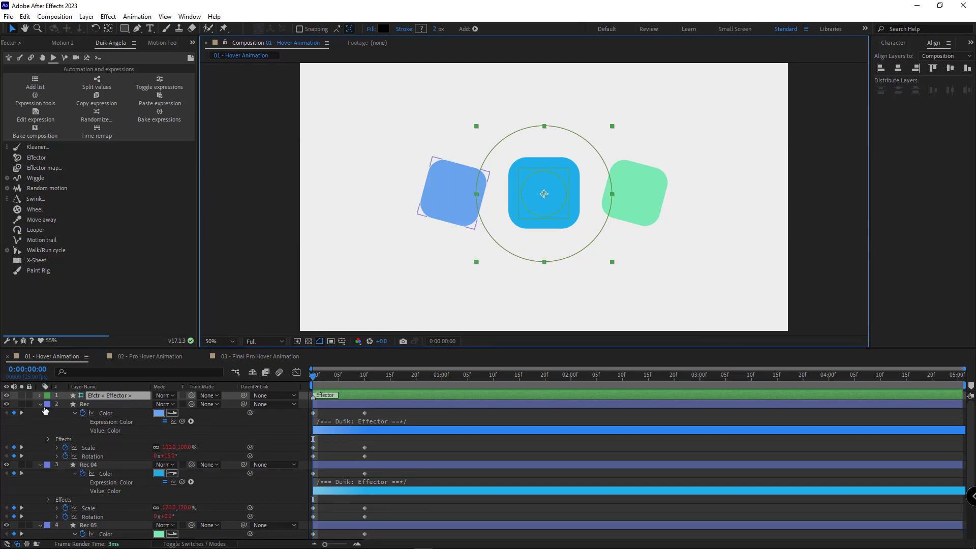
scroll(338, 464, down, 1)
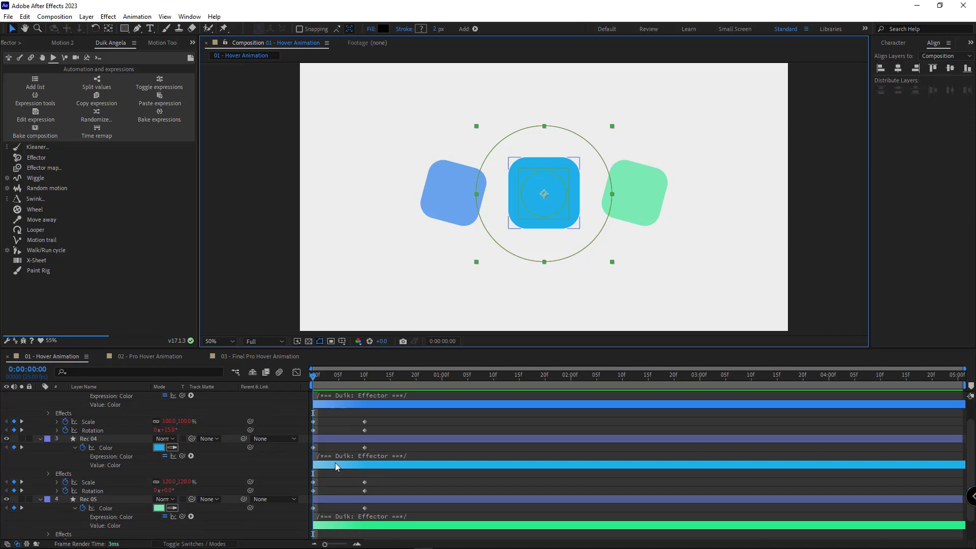
scroll(235, 435, up, 1)
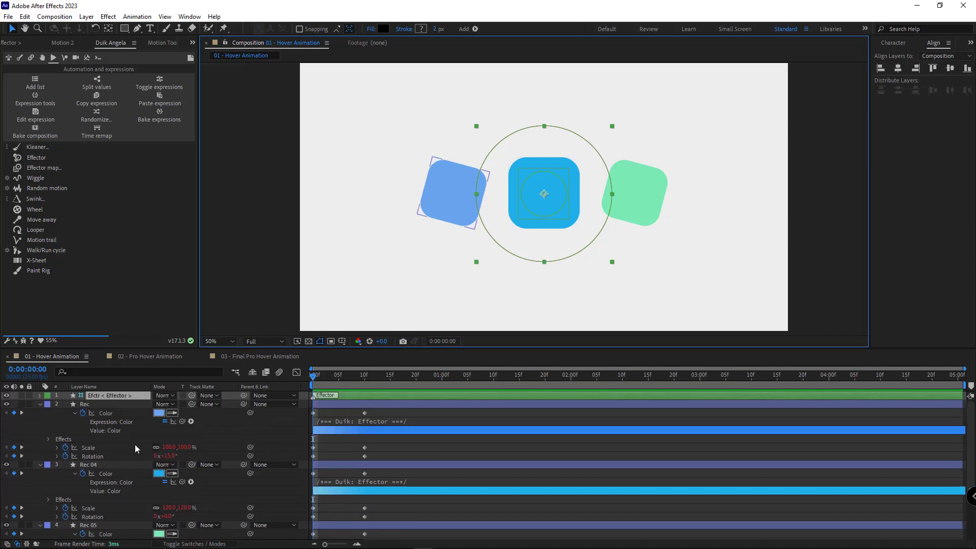
scroll(165, 427, down, 2)
click(164, 427)
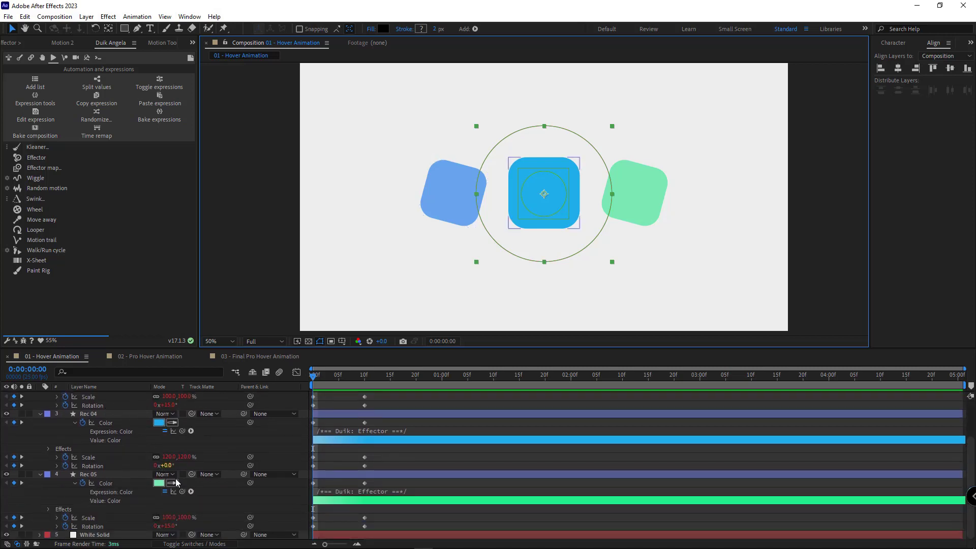
scroll(175, 483, up, 2)
click(40, 403)
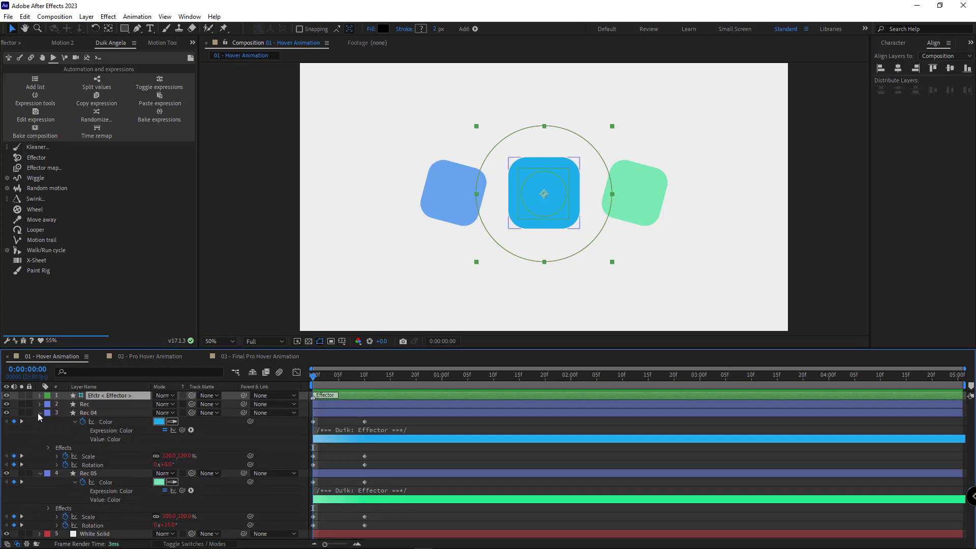
click(40, 412)
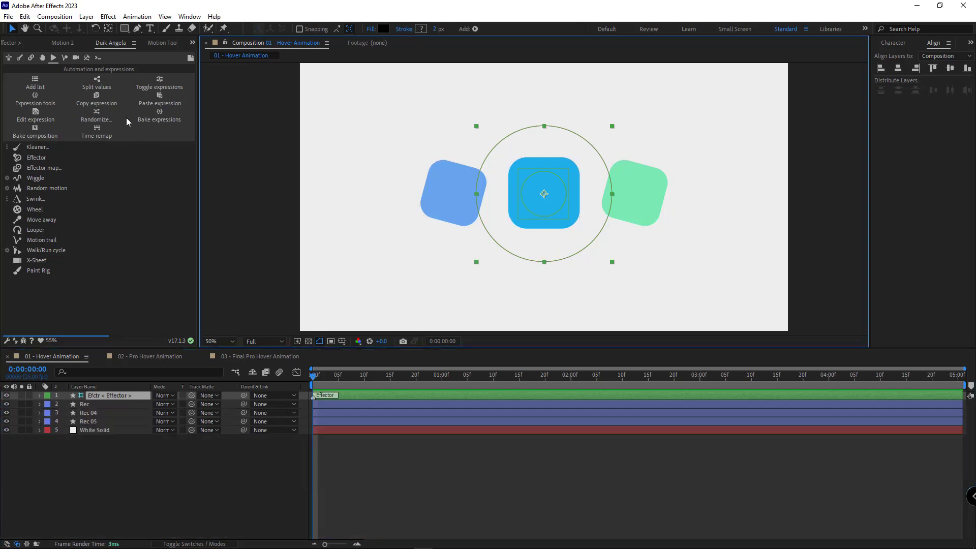
click(14, 45)
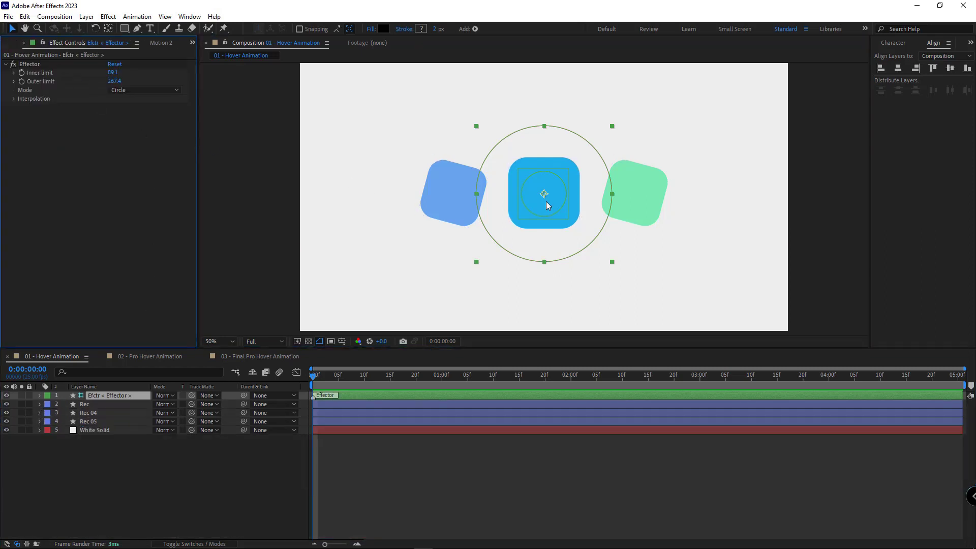
Move the Effector layer across the green and blue squares to test its reach.
click(108, 397)
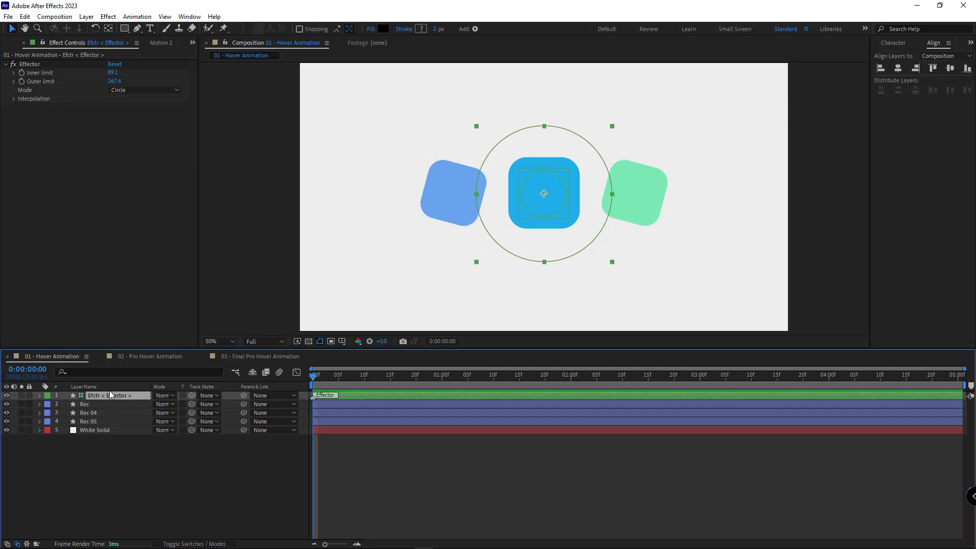
mouse_move(544, 194)
mouse_down()
mouse_move(472, 204)
mouse_move(654, 199)
mouse_up()
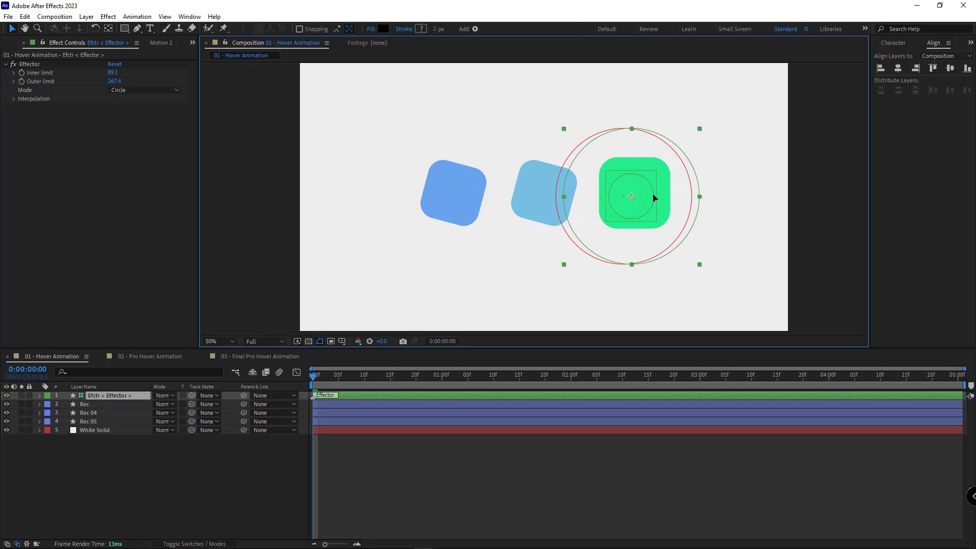
drag(654, 198, 420, 198)
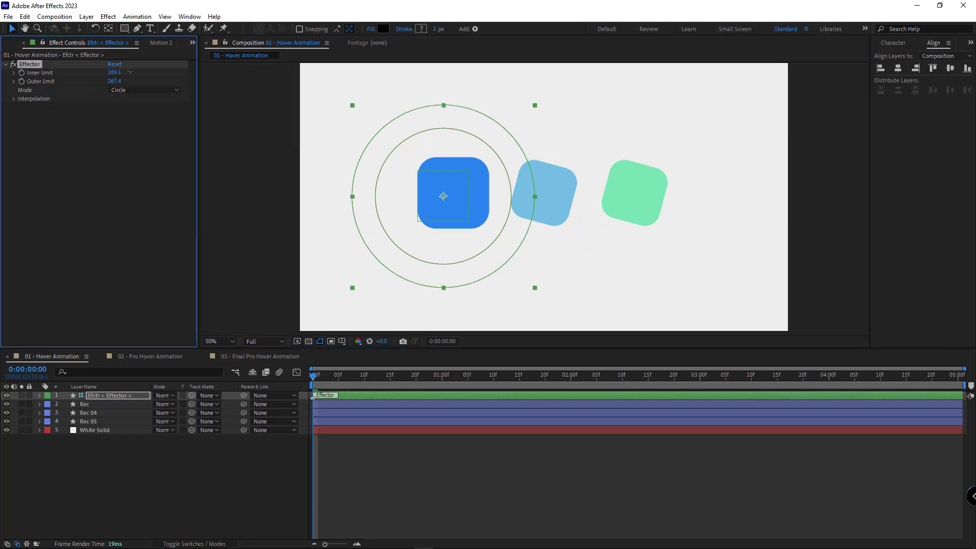
Shrink the effector limits to about 45 inner and 134 outer and sweep it past the squares.
drag(115, 73, 133, 73)
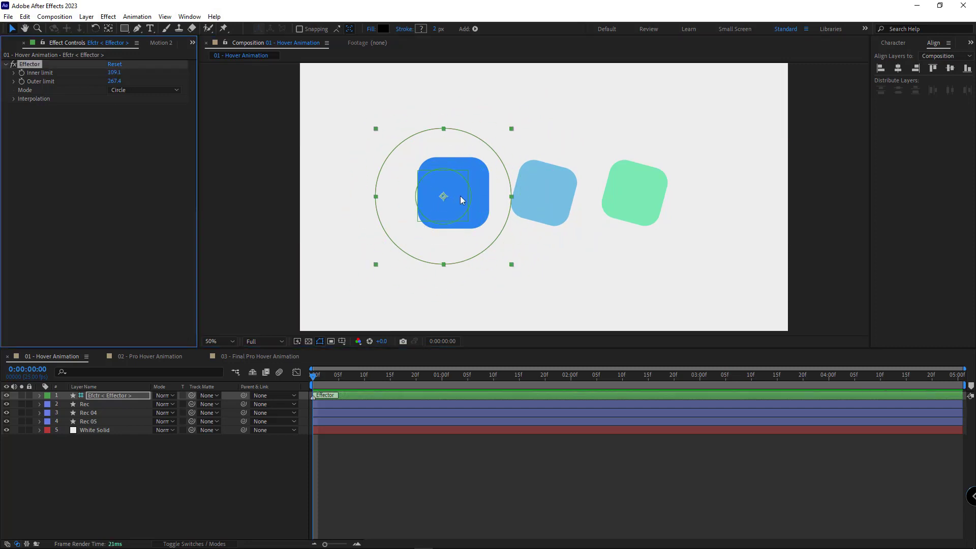
mouse_move(115, 81)
mouse_down()
mouse_move(84, 89)
mouse_move(103, 73)
mouse_up()
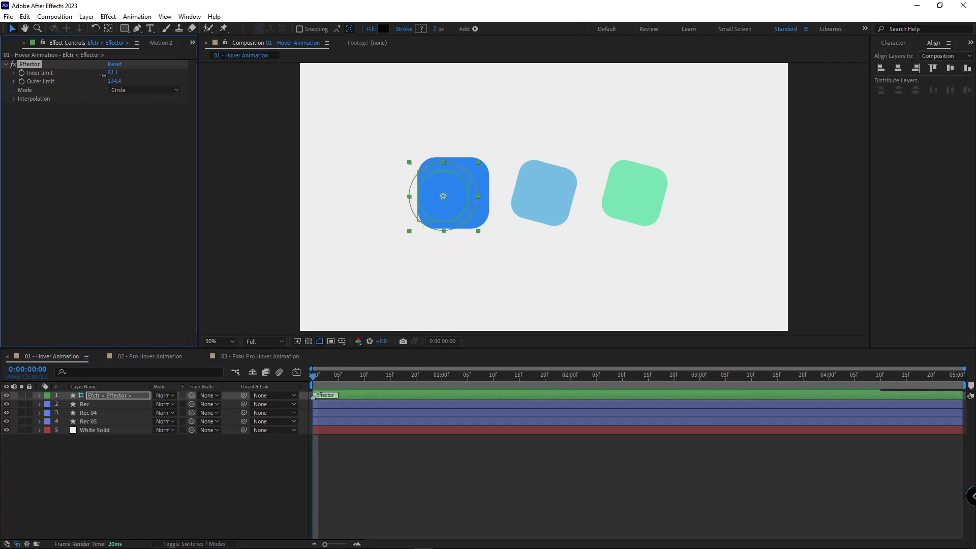
click(441, 201)
mouse_move(442, 200)
mouse_down()
mouse_move(644, 200)
mouse_move(451, 196)
mouse_move(636, 219)
mouse_move(387, 217)
mouse_up()
click(262, 336)
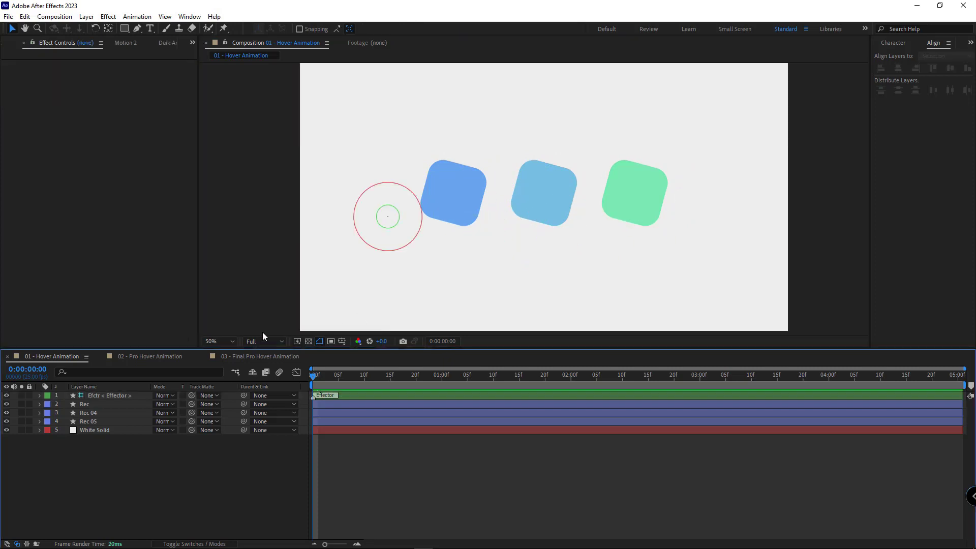
Switch to the 02 - Pro Hover Animation comp and scrub through the Maria card reveal.
click(143, 356)
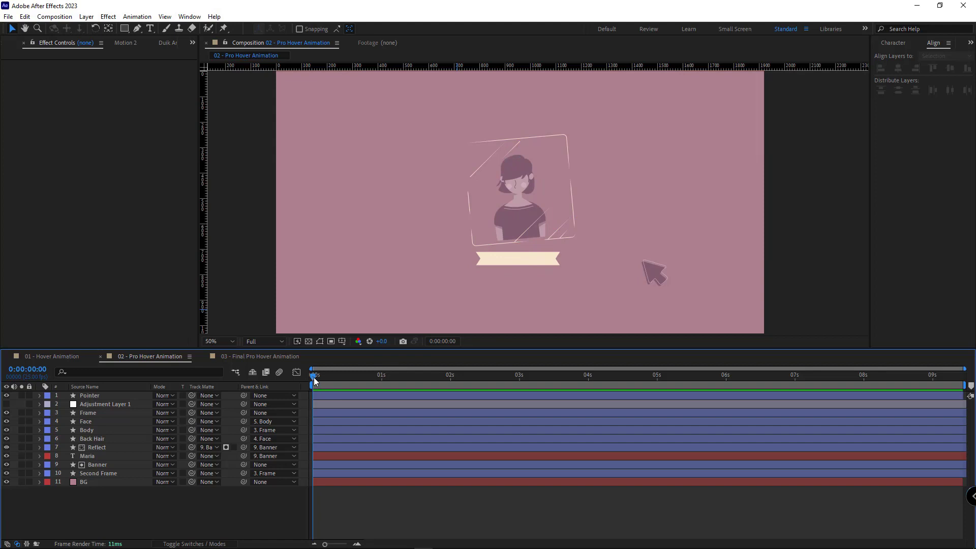
mouse_move(313, 378)
mouse_down()
mouse_move(370, 382)
mouse_move(318, 379)
mouse_up()
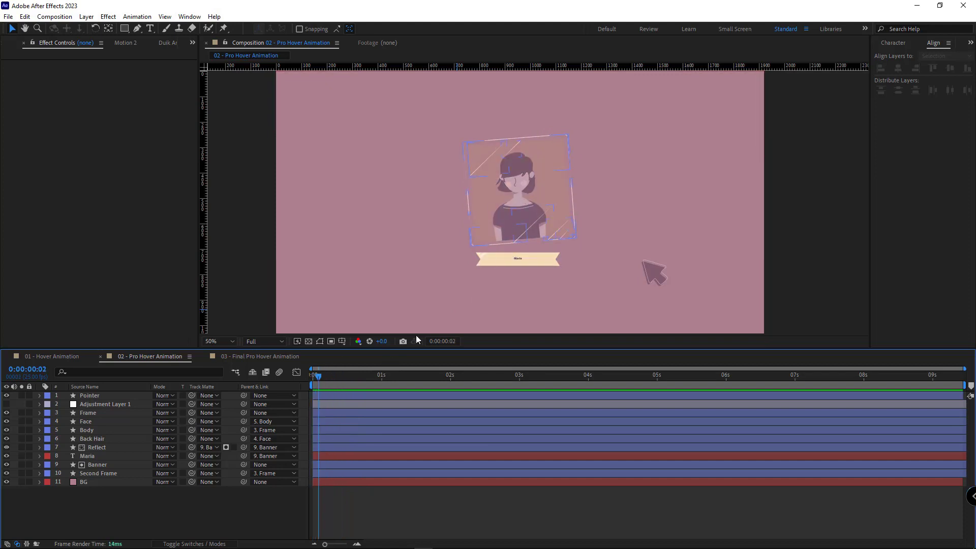
drag(318, 379, 340, 381)
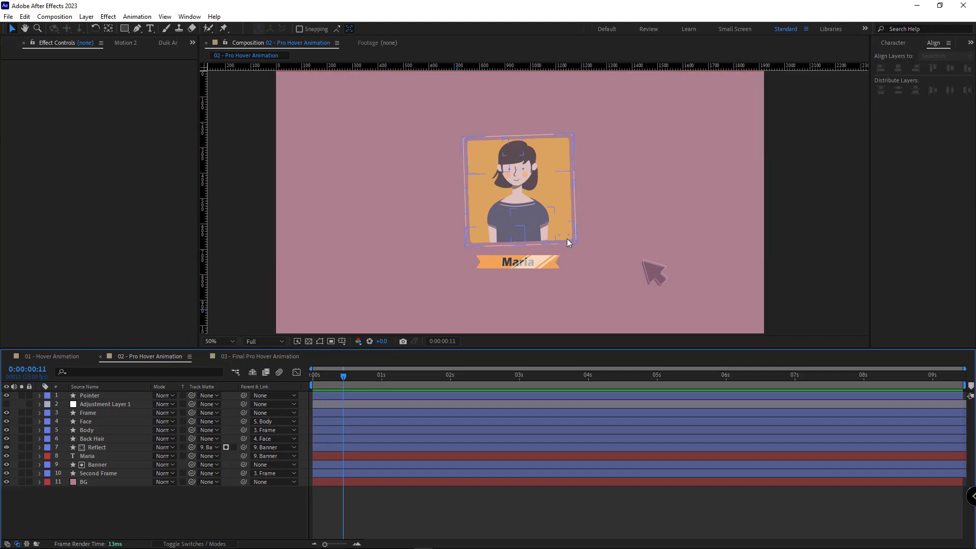
mouse_move(343, 377)
mouse_down()
mouse_move(309, 380)
mouse_move(353, 375)
mouse_move(307, 375)
mouse_move(368, 382)
mouse_move(313, 385)
mouse_move(367, 385)
mouse_move(313, 386)
mouse_move(325, 405)
mouse_up()
Play the card reveal animation, then park the playhead near the one-second mark.
key(space)
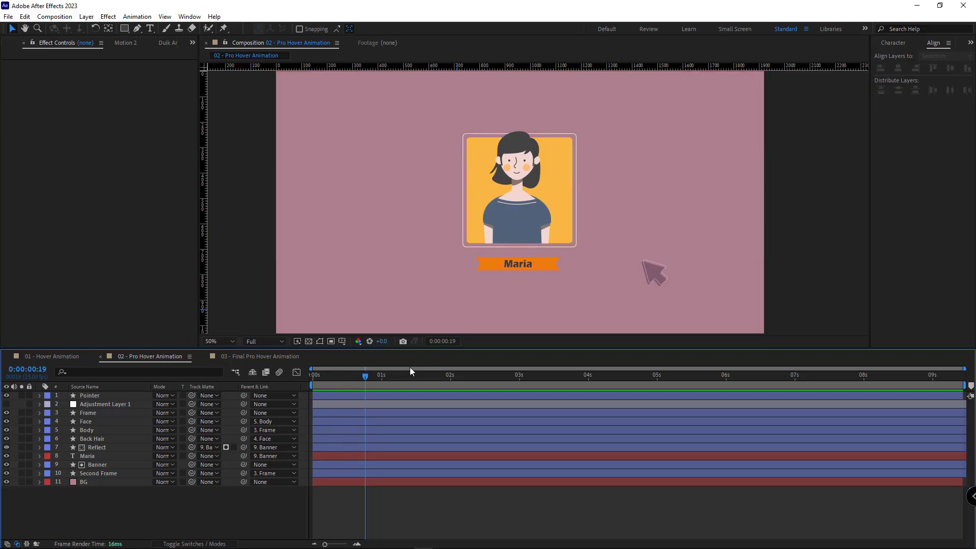
mouse_move(376, 377)
mouse_down()
mouse_move(300, 391)
mouse_move(349, 386)
mouse_move(368, 398)
mouse_move(279, 402)
mouse_up()
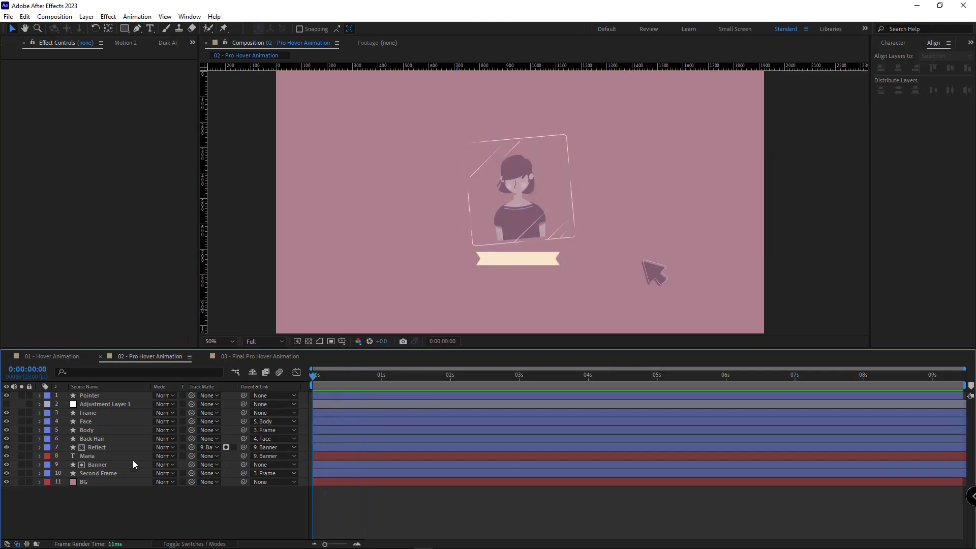
Inspect the keyframed properties of layers Adjustment Layer 1 through Second Frame, then collapse them.
click(96, 404)
shift+click(103, 473)
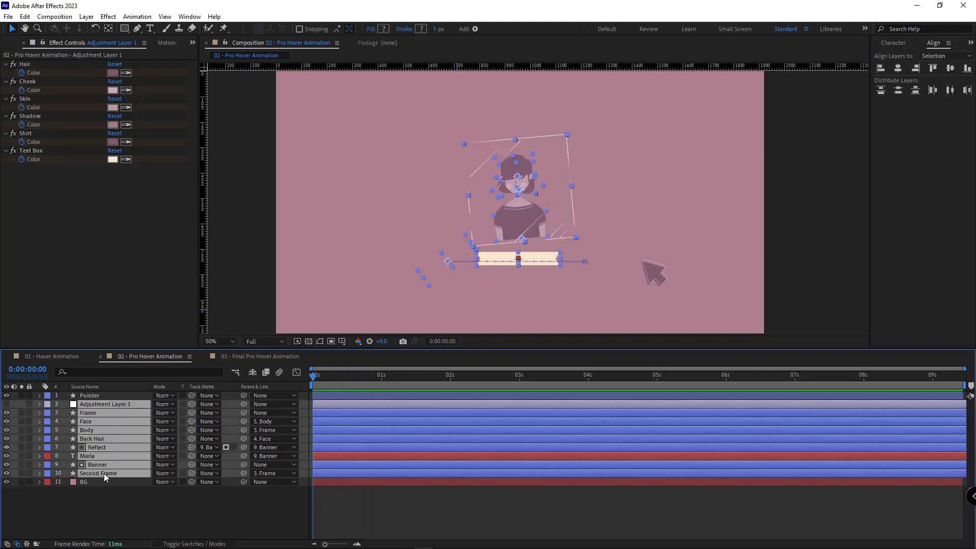
key(u)
click(47, 452)
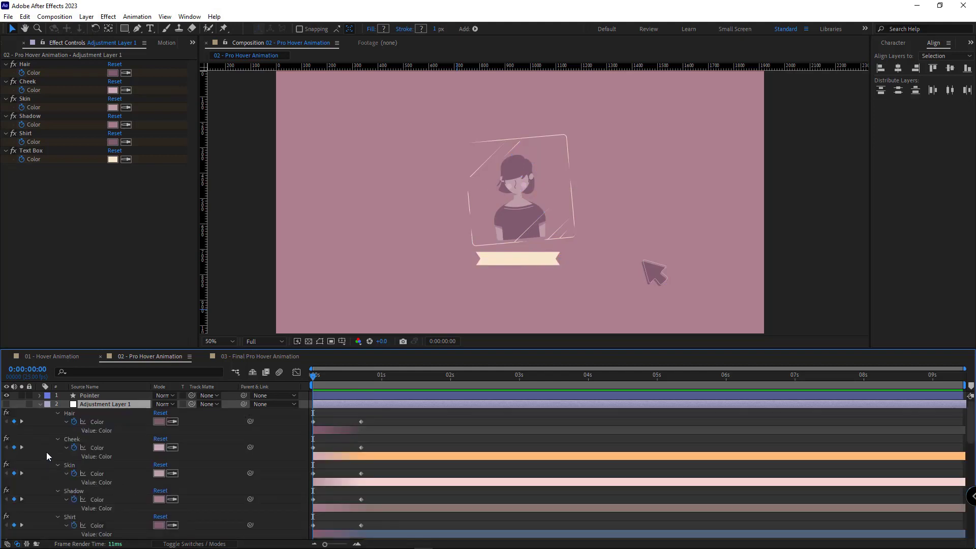
scroll(339, 434, down, 2)
scroll(338, 434, down, 3)
scroll(374, 428, down, 3)
scroll(350, 427, down, 2)
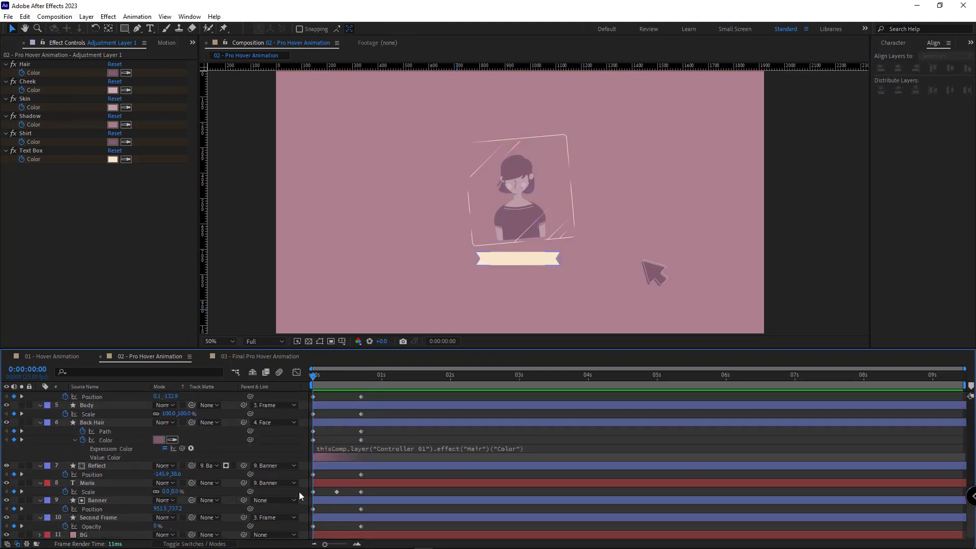
mouse_move(321, 375)
mouse_down()
mouse_move(330, 375)
mouse_move(312, 391)
mouse_up()
scroll(342, 469, up, 3)
scroll(70, 430, up, 2)
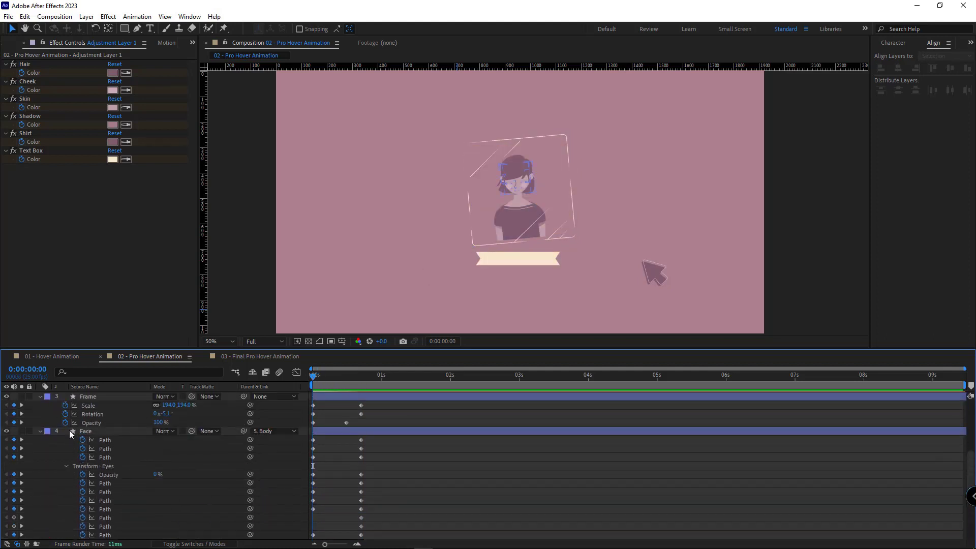
key(ctrl+grave)
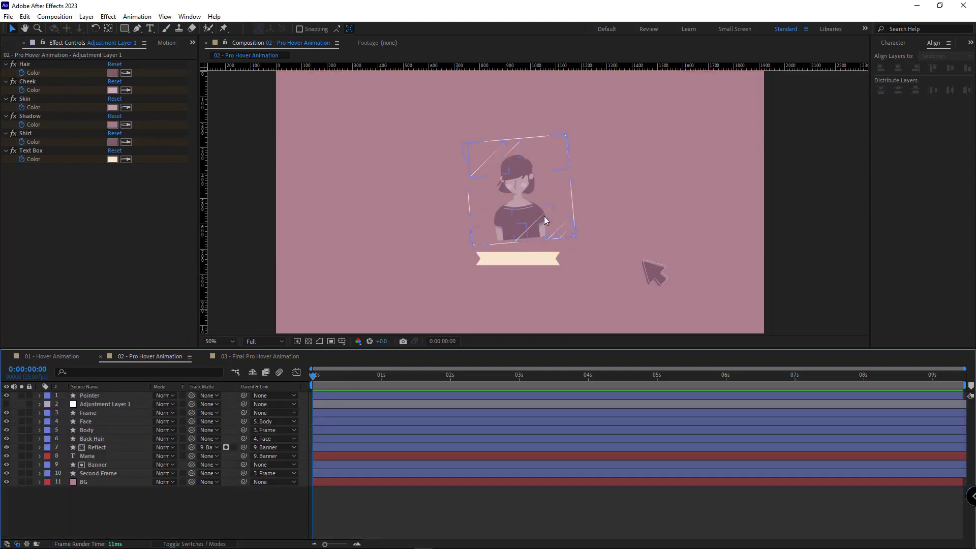
Select Adjustment Layer 1 through Second Frame and start a pre-comp, clearing the default name.
click(104, 405)
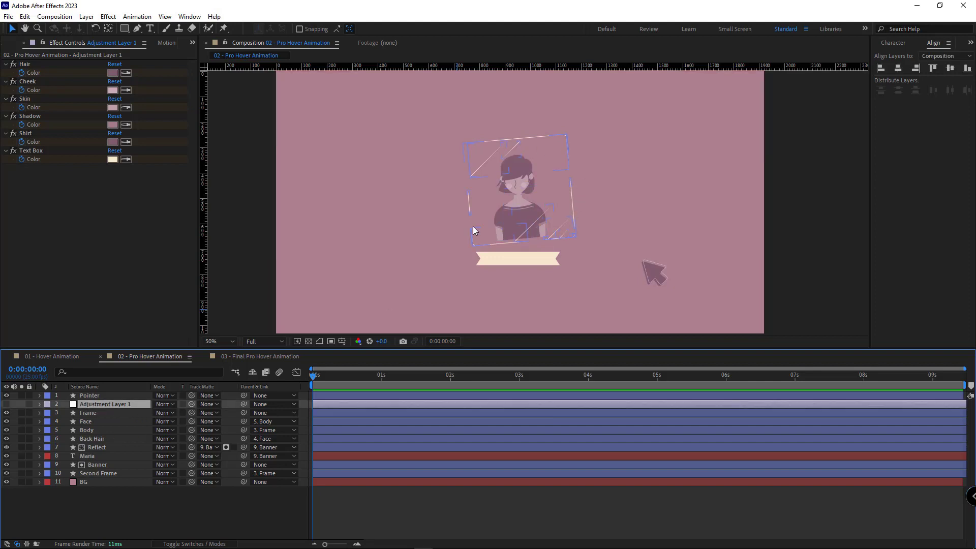
shift+click(104, 472)
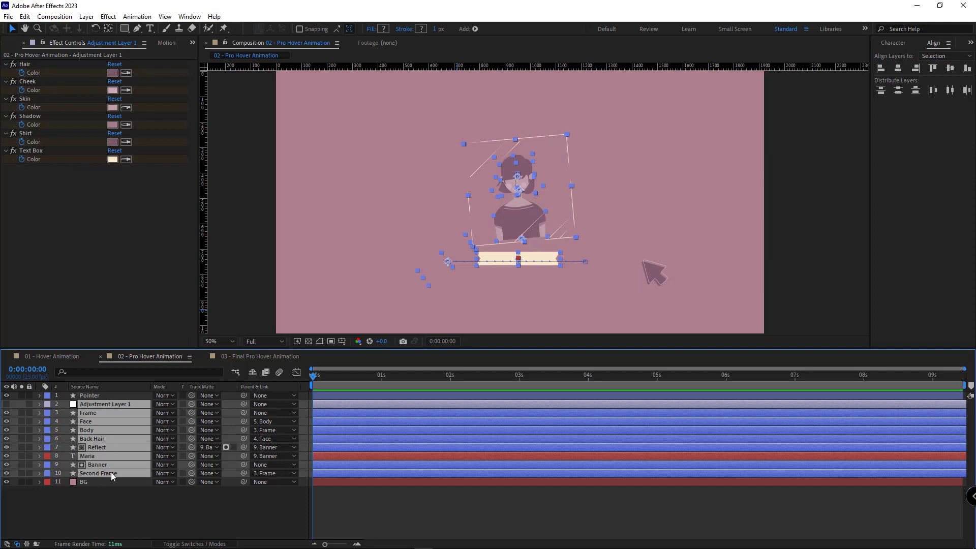
key(ctrl+shift+c)
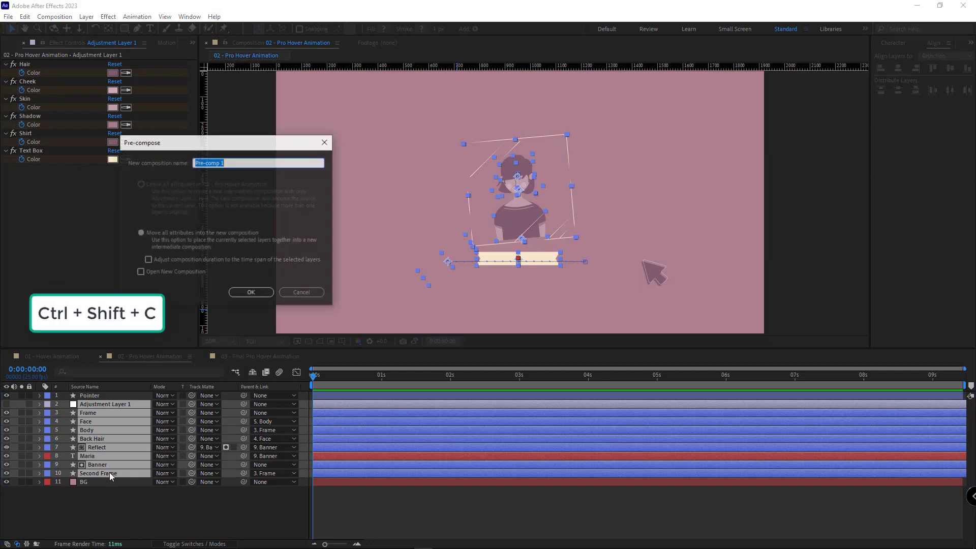
key(BackSpace)
text(Item 01)
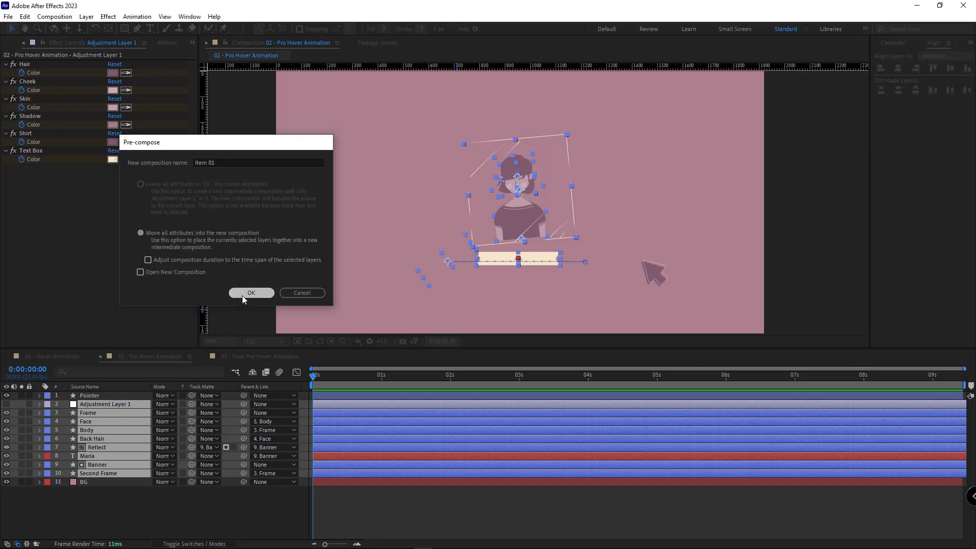
Confirm the Item 01 pre-comp, open it and set the Region of Interest tightly around the card.
click(242, 295)
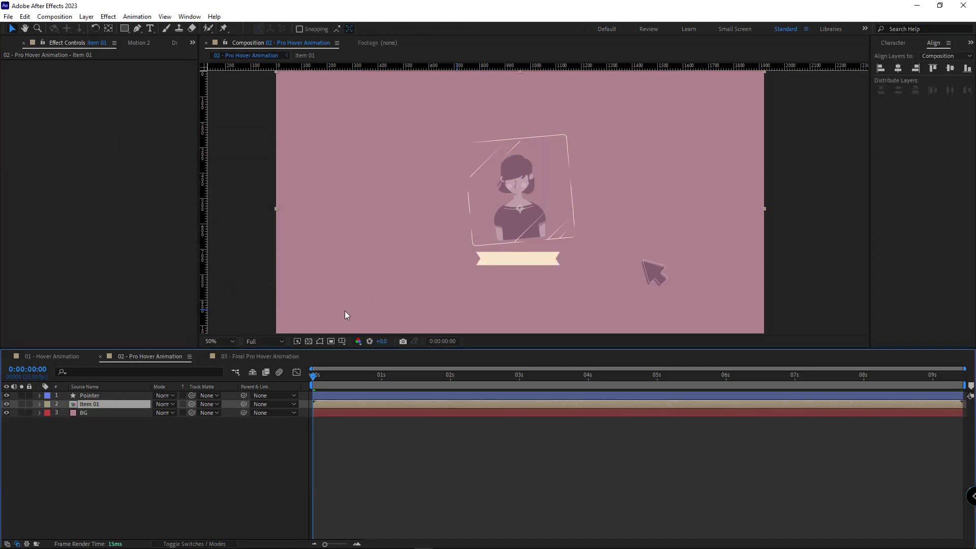
double_click(91, 405)
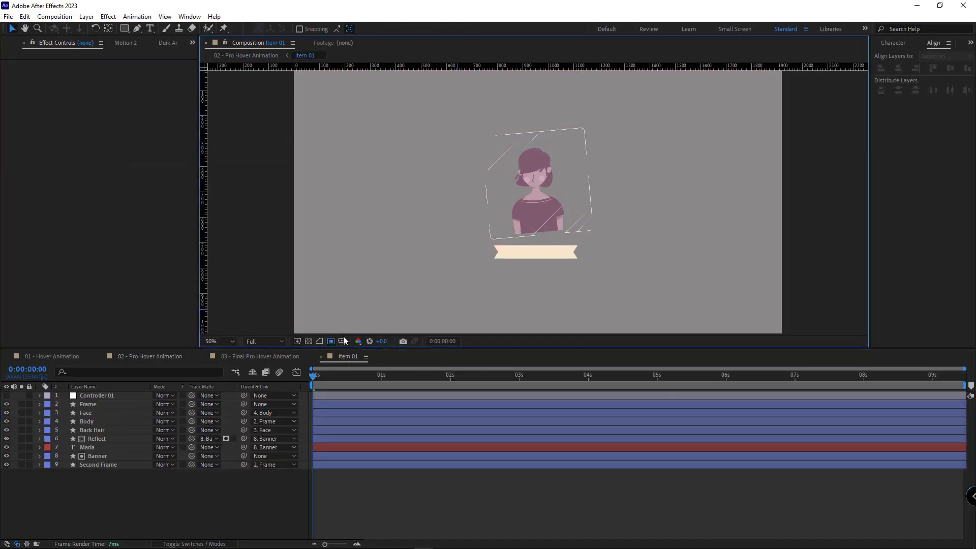
drag(603, 116, 468, 276)
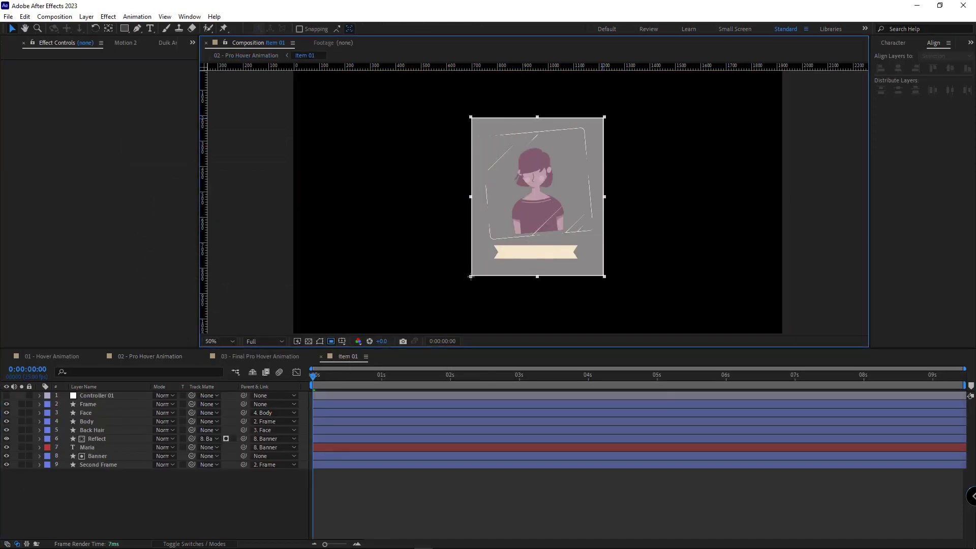
mouse_move(315, 382)
mouse_down()
mouse_move(308, 389)
mouse_move(371, 378)
mouse_up()
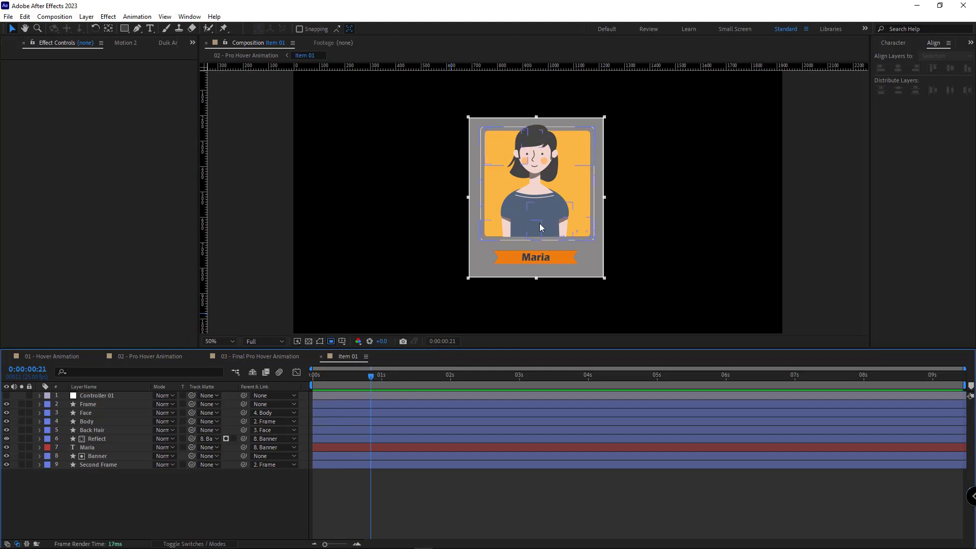
Crop Item 01 to the Region of Interest via Composition > Crop Comp and check the reveal.
click(56, 16)
click(65, 74)
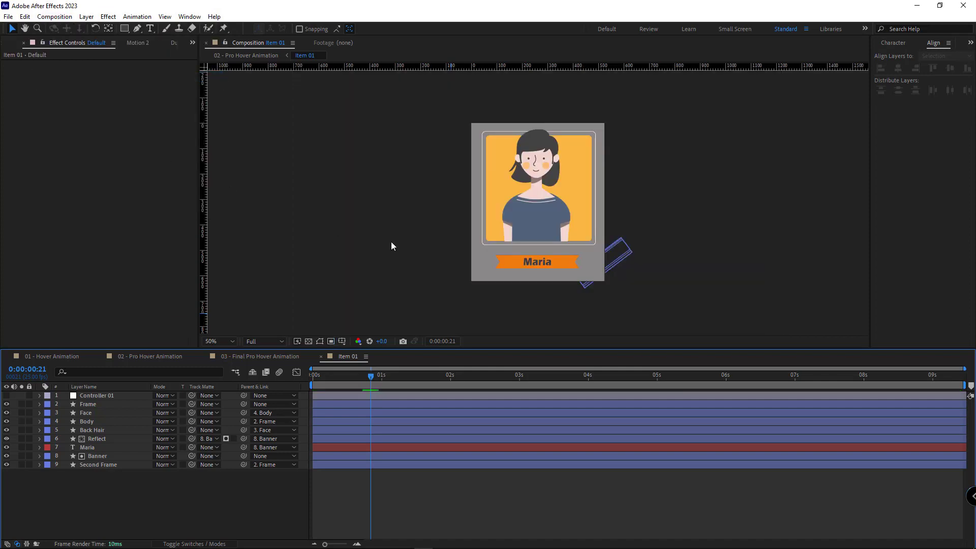
mouse_move(367, 374)
mouse_down()
mouse_move(299, 376)
mouse_move(363, 375)
mouse_move(313, 376)
mouse_up()
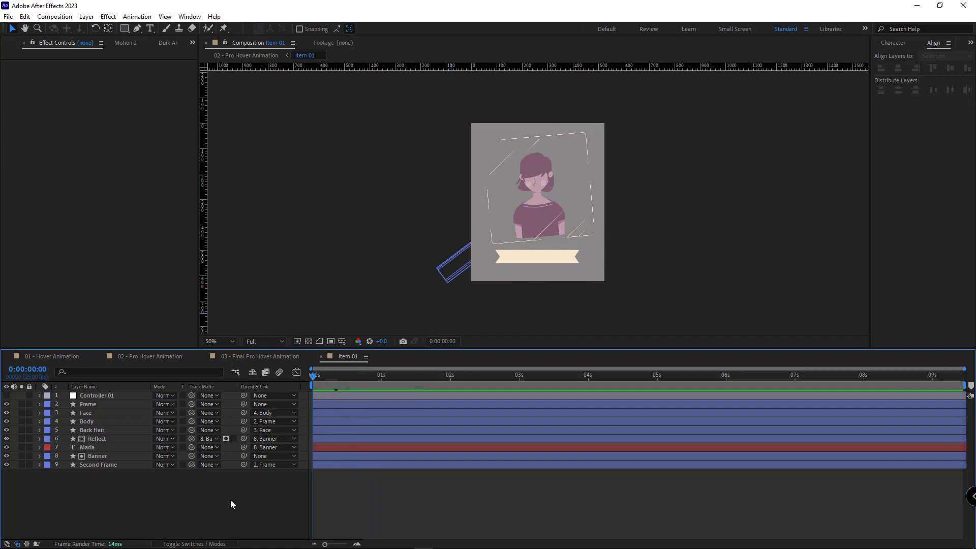
End the work area at Controller 01's last colour keyframe (frame 18) and trim Item 01 to it.
key(u)
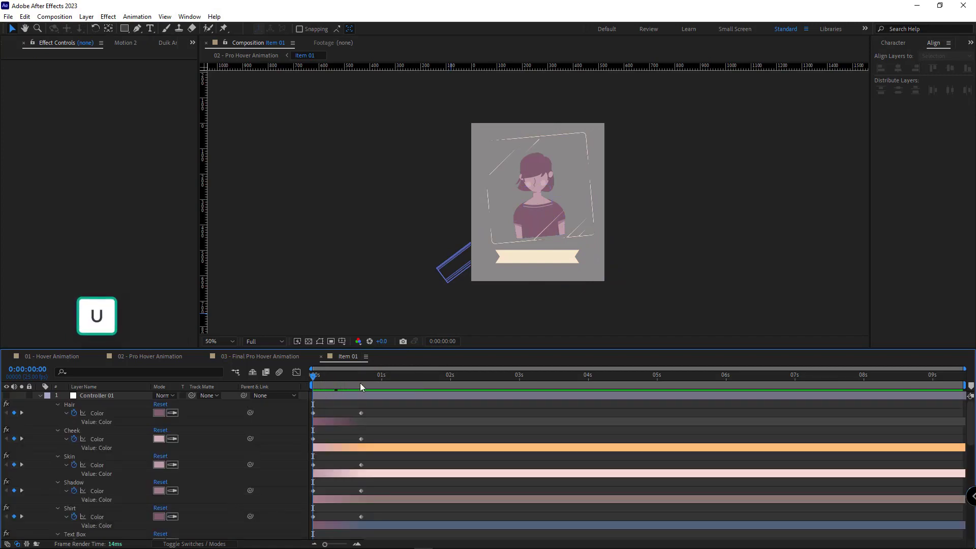
click(360, 383)
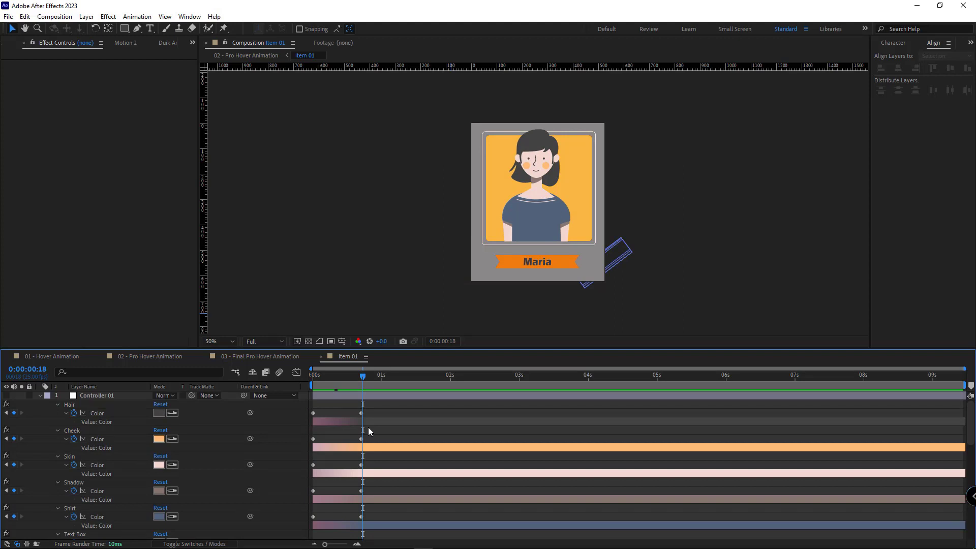
key(n)
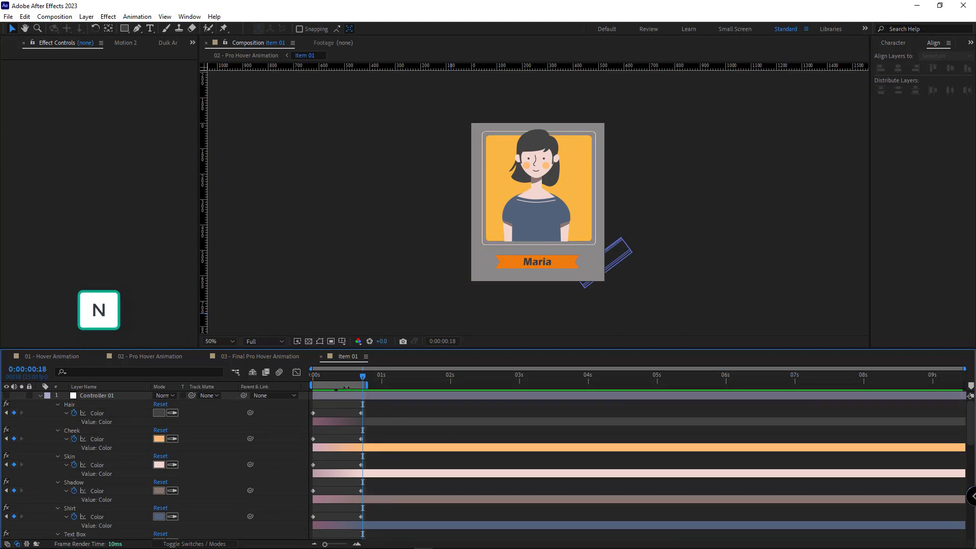
right_click(345, 388)
click(389, 416)
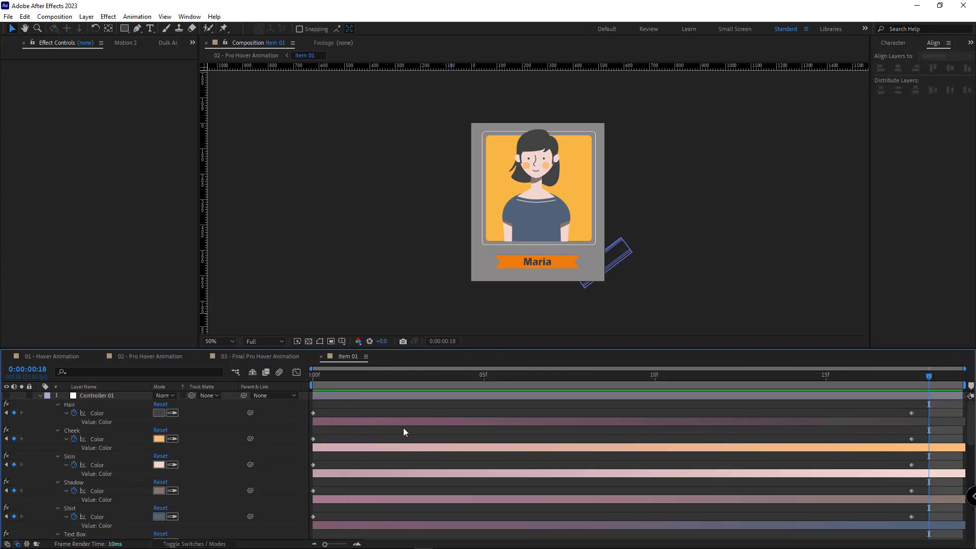
key(space)
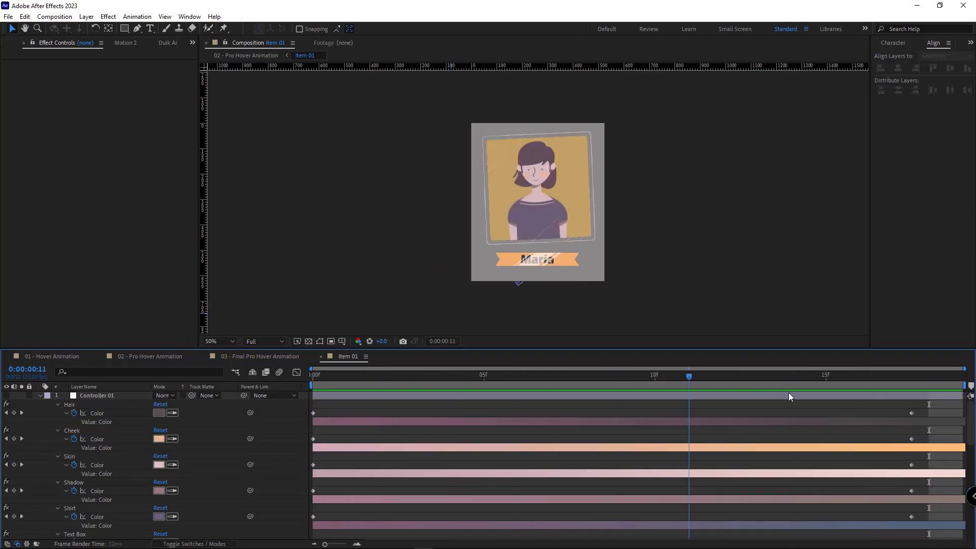
Back in the Pro Hover comp, enable time remapping on Item 01 and scrub its reveal.
key(space)
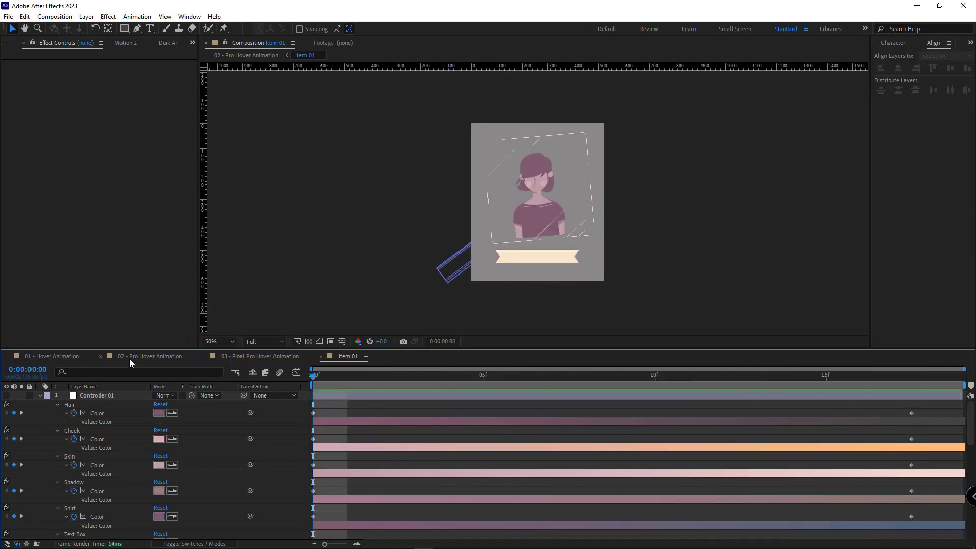
click(129, 359)
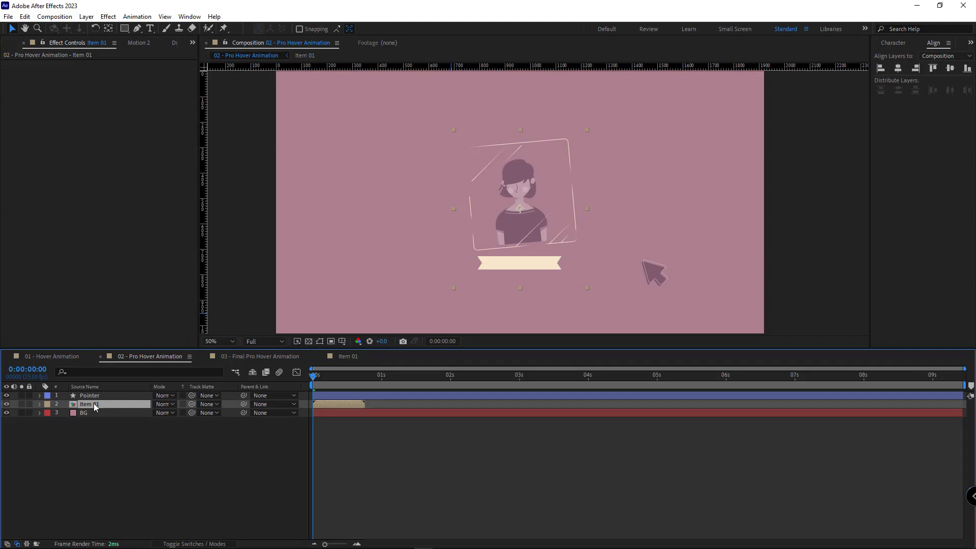
key(ctrl+alt+t)
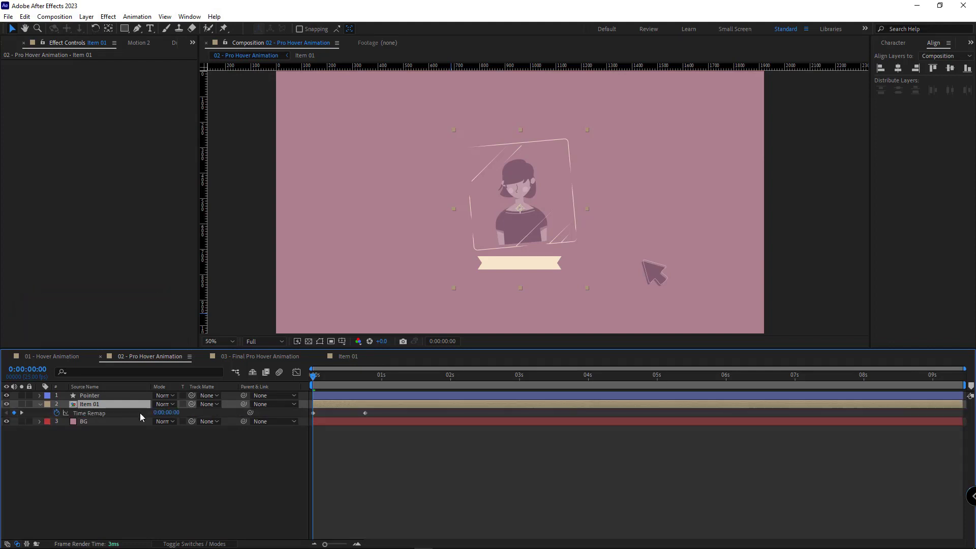
drag(321, 380, 353, 382)
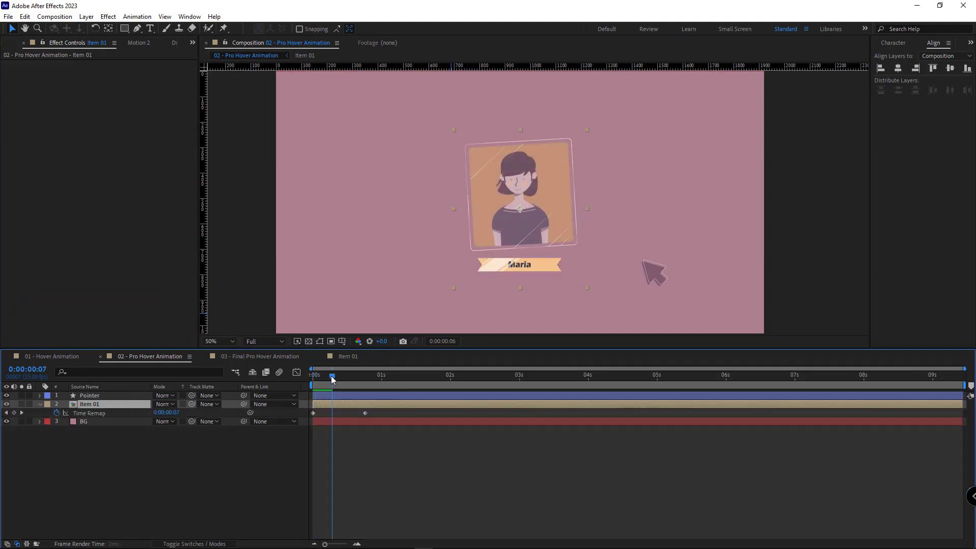
key(Page_Down)
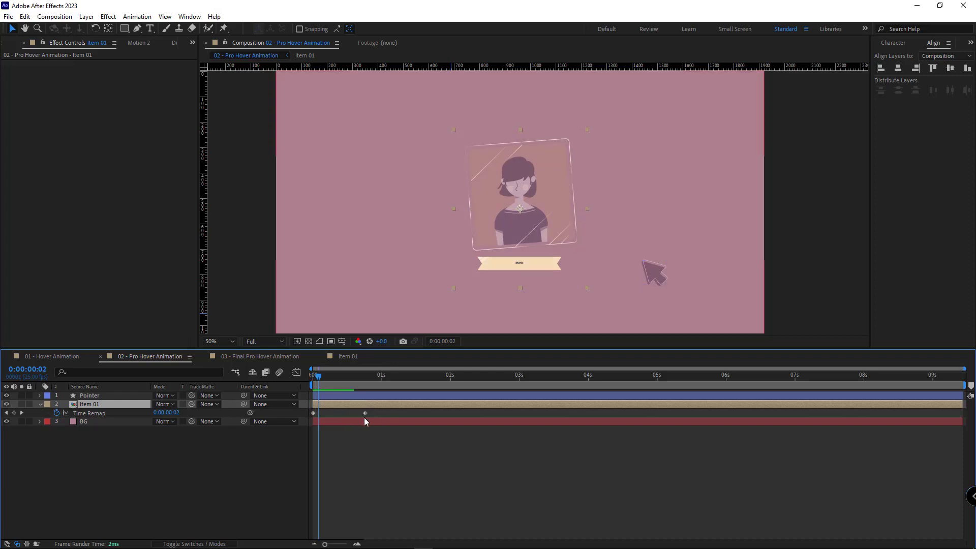
Find the last frame showing the card and add a Time Remap keyframe at 0:00:00:18.
drag(320, 384, 370, 378)
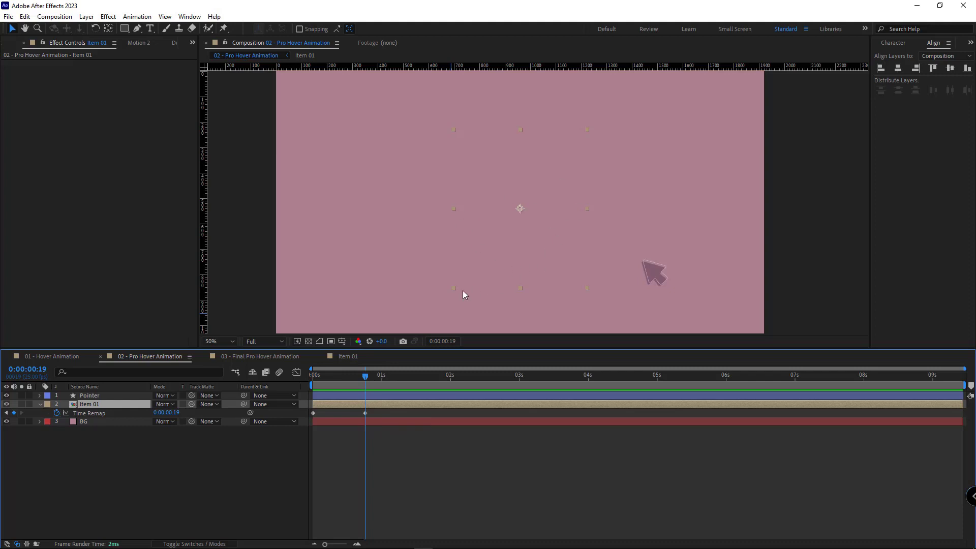
key(Page_Up)
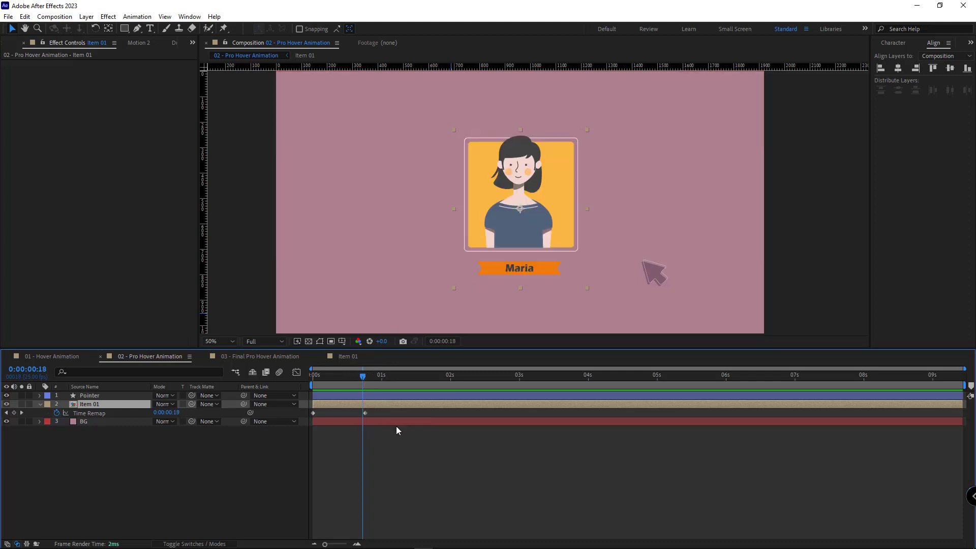
click(14, 412)
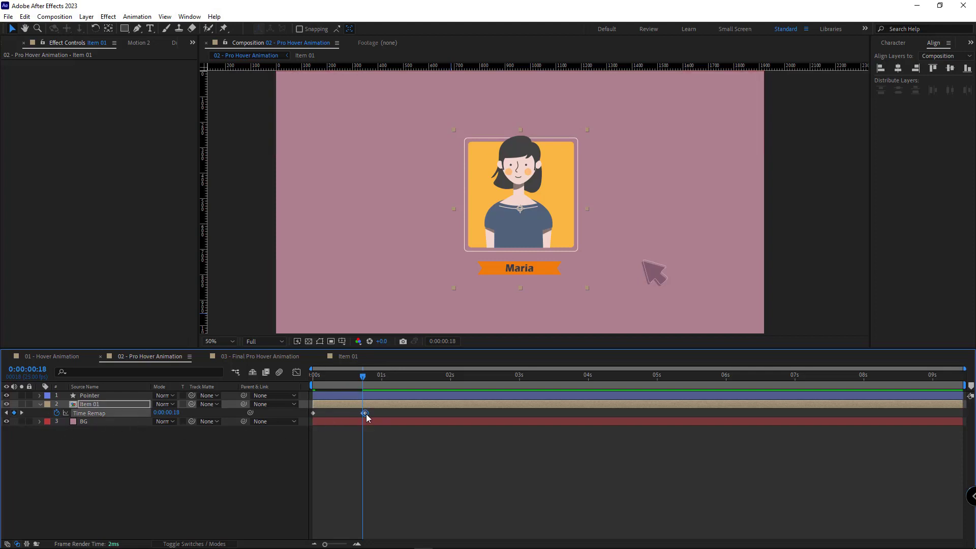
click(392, 428)
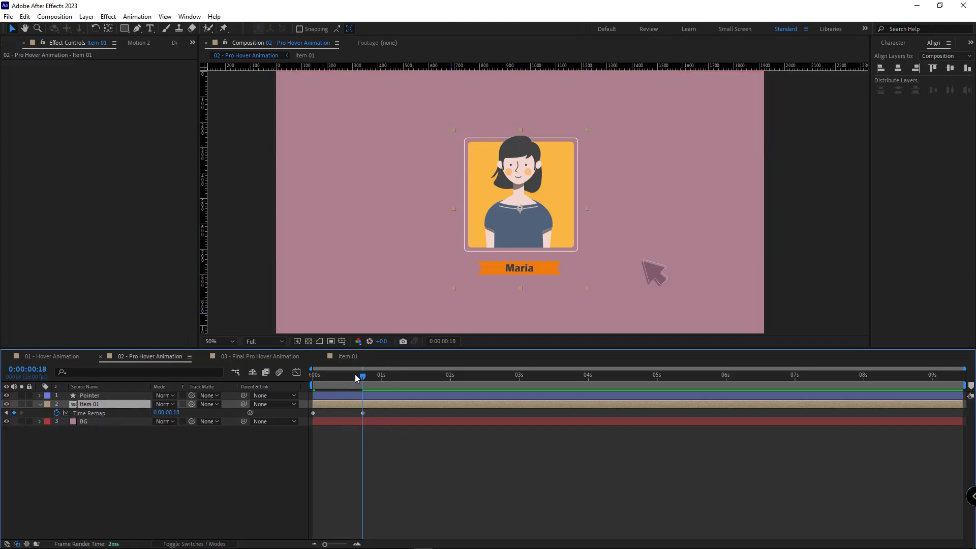
drag(357, 379, 309, 402)
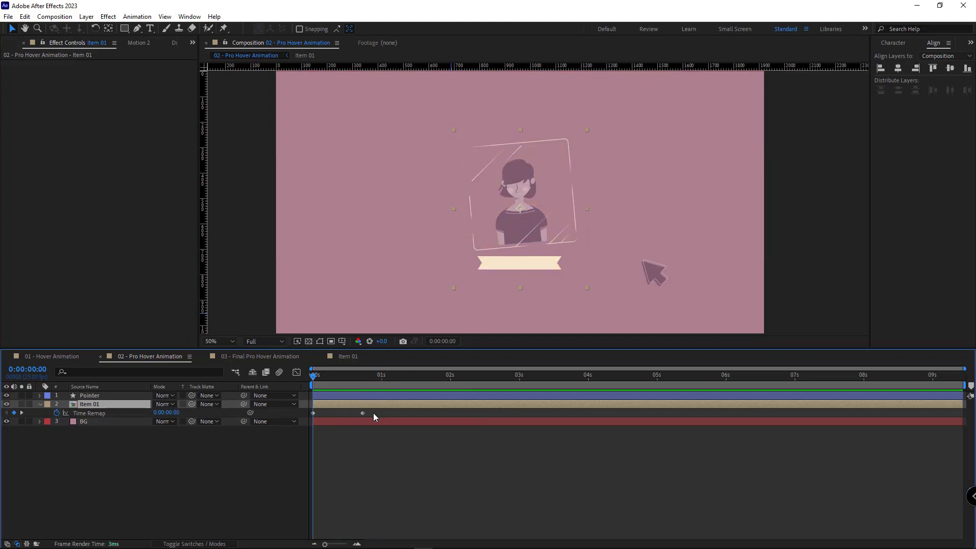
Select both Time Remap keyframes and create a Duik Angela Effector driving them.
drag(371, 417, 310, 409)
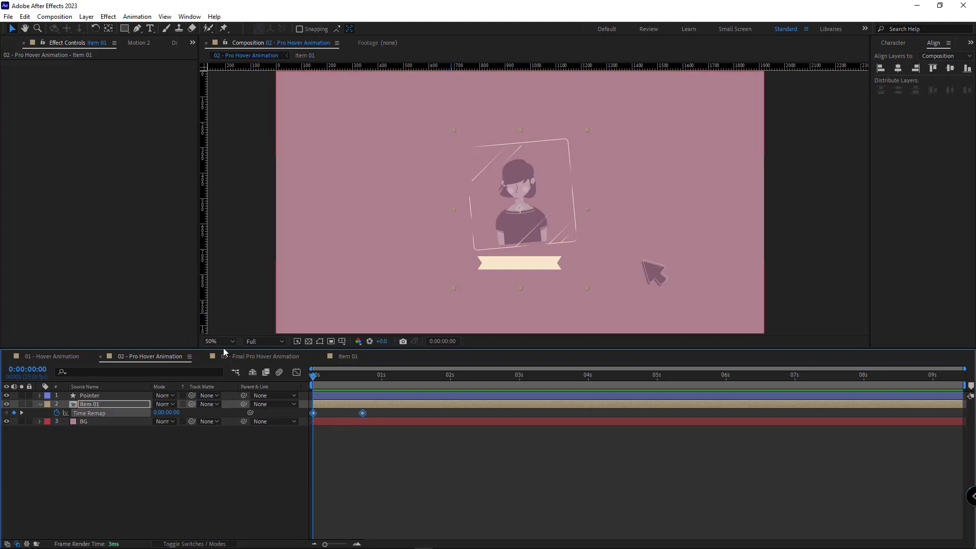
click(170, 45)
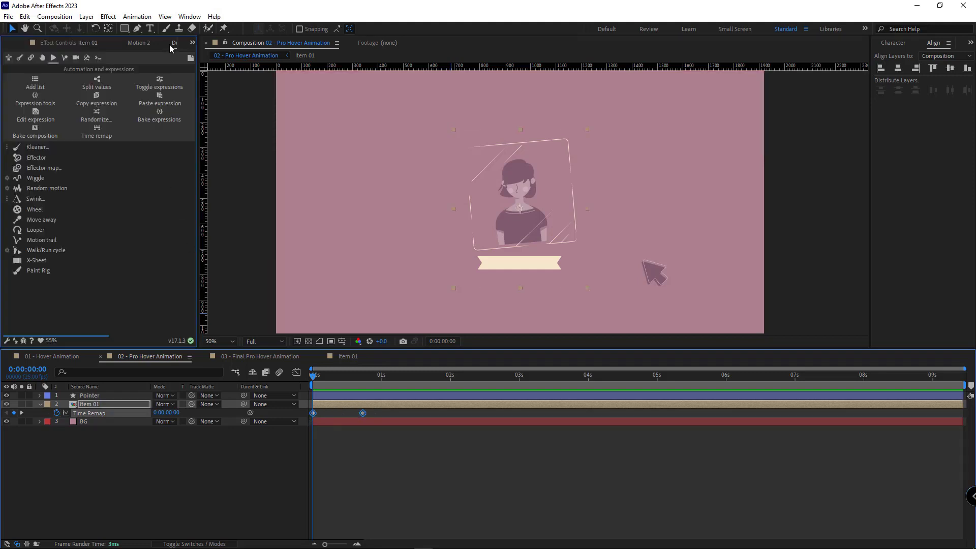
click(32, 159)
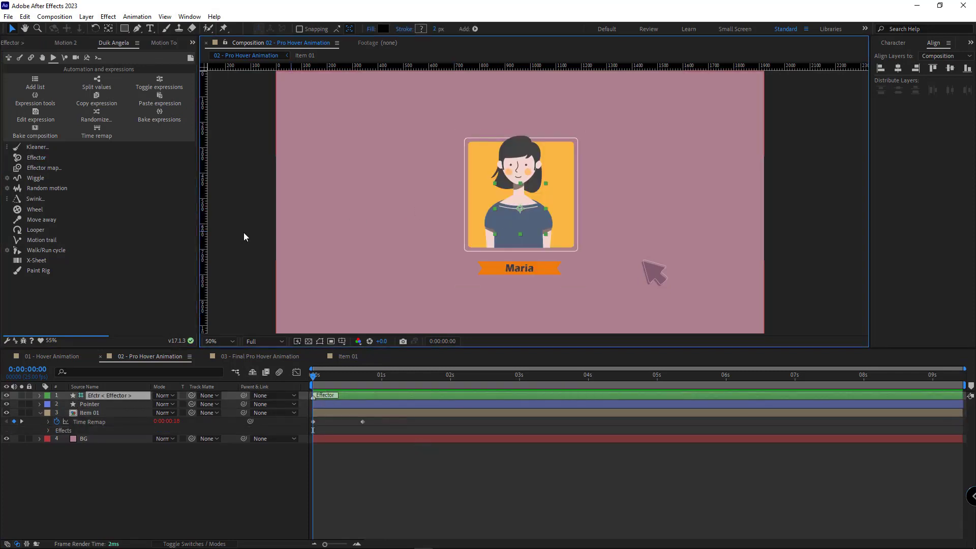
Raise the effector's inner limit to about 192, moving it across the card to test the reveal.
click(20, 47)
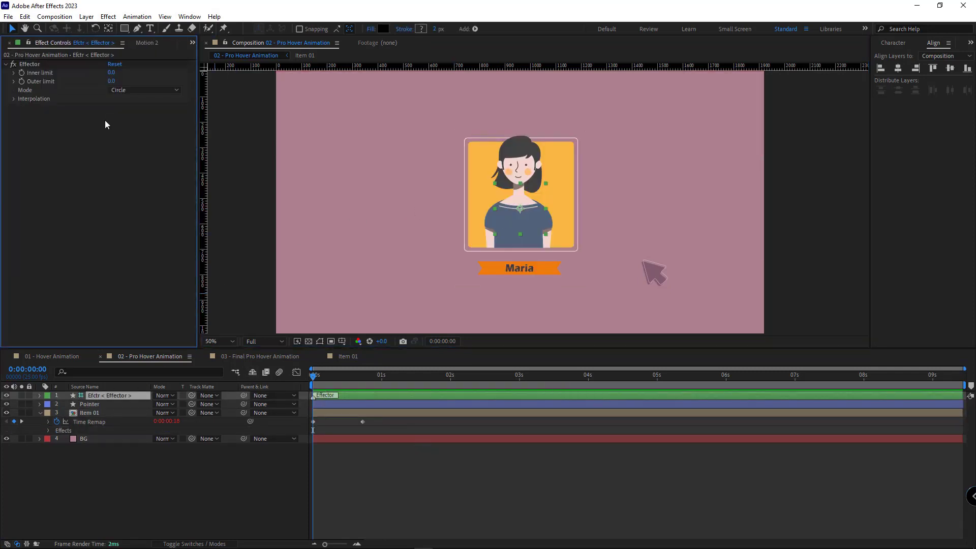
drag(115, 74, 145, 74)
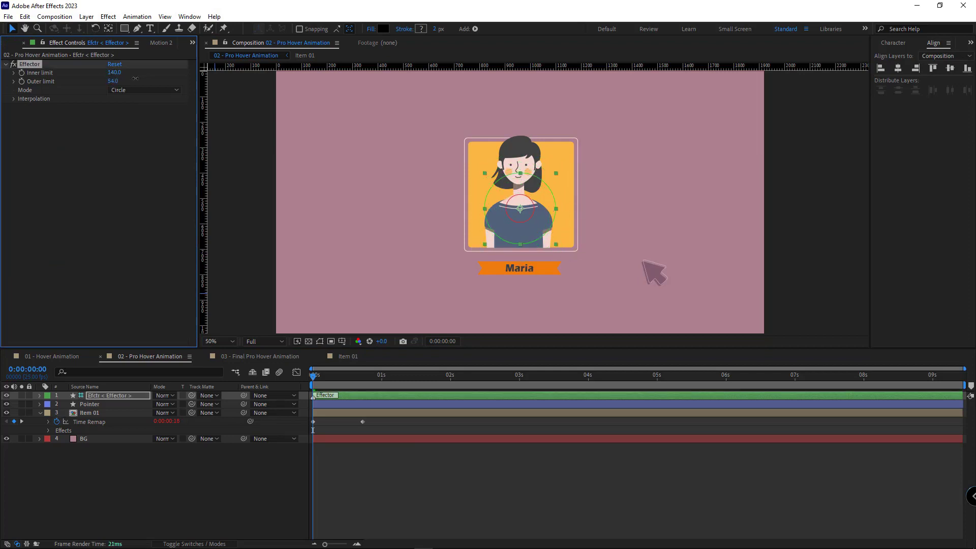
drag(519, 207, 418, 220)
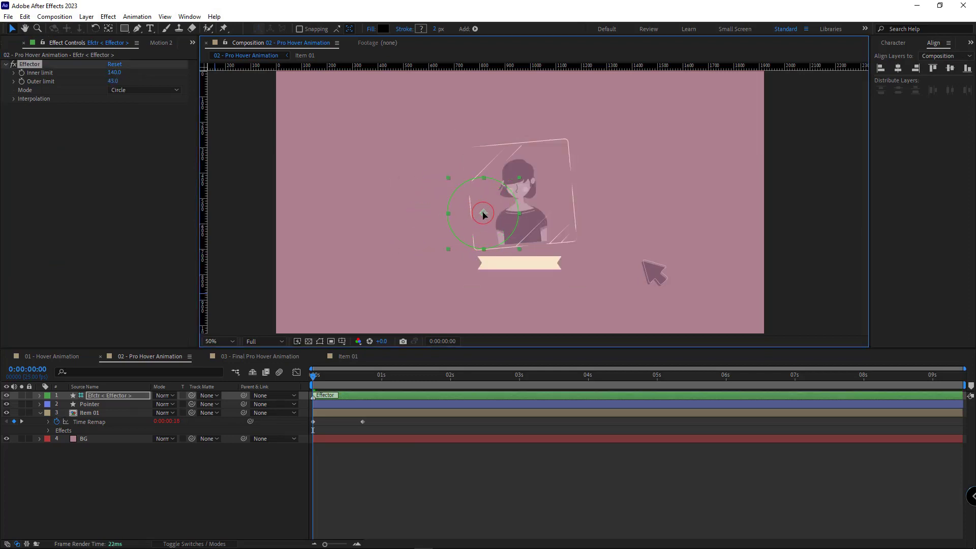
drag(483, 215, 471, 214)
drag(115, 72, 145, 73)
drag(475, 211, 477, 213)
mouse_move(481, 213)
mouse_down()
mouse_move(575, 219)
mouse_move(522, 209)
mouse_up()
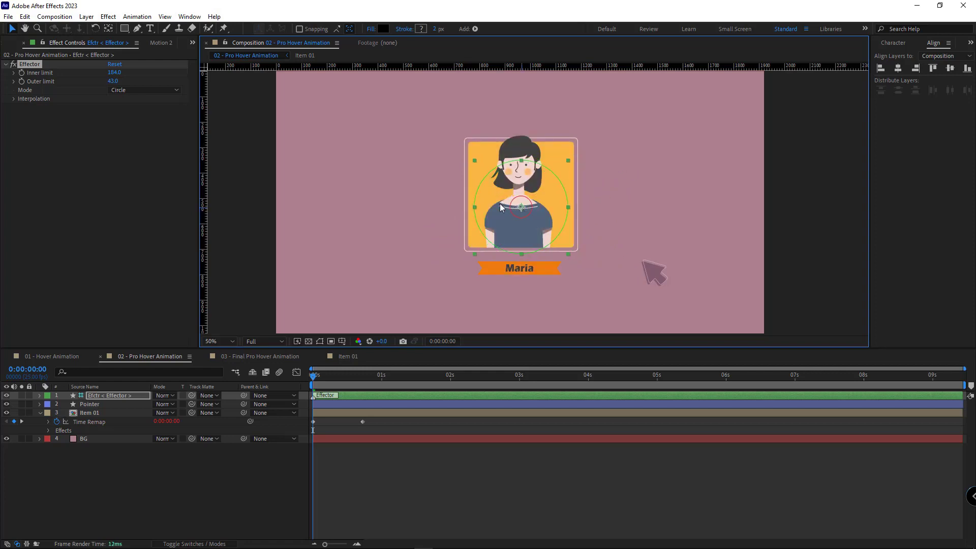
Set the outer limit near 97 and inner limit to 238 so the card reveals as the effector approaches.
drag(113, 81, 136, 82)
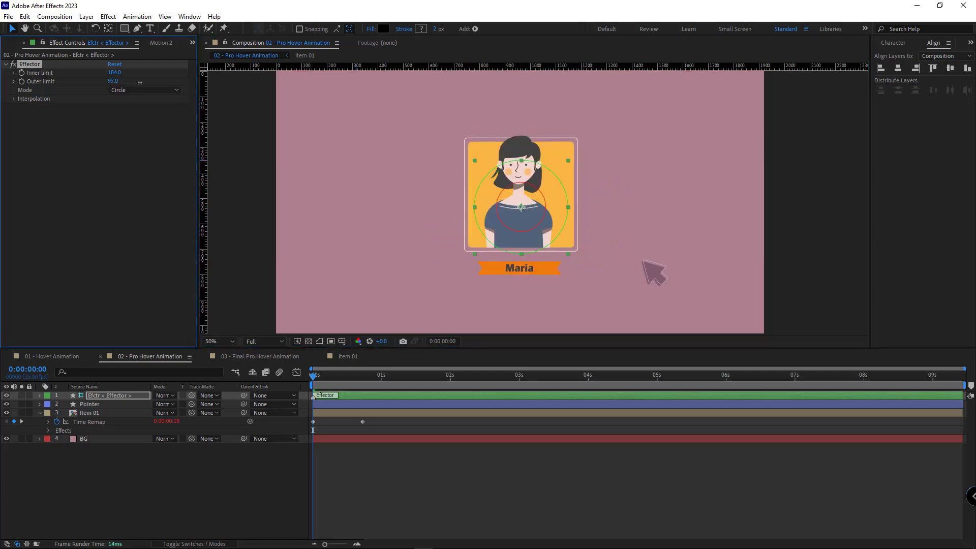
mouse_move(532, 216)
mouse_down()
mouse_move(592, 228)
mouse_move(552, 218)
mouse_up()
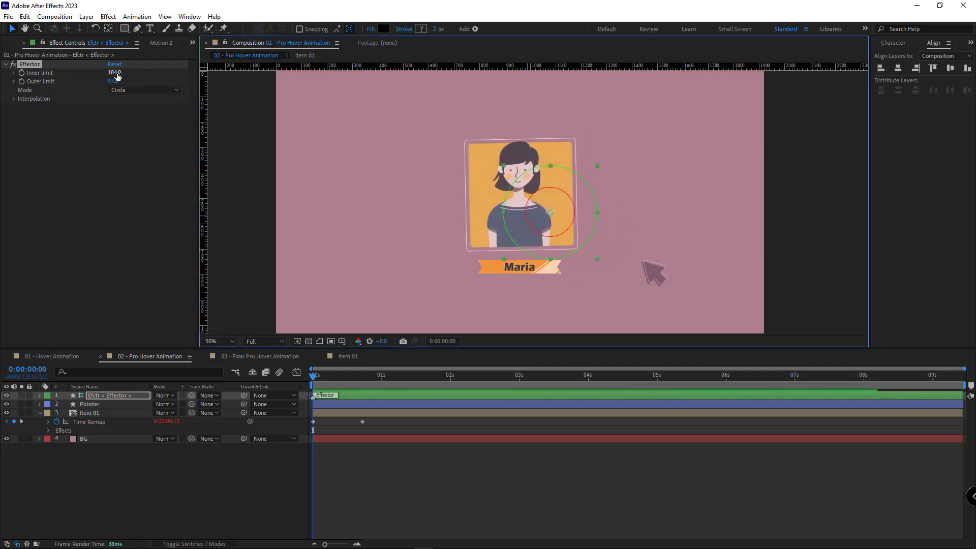
drag(114, 73, 143, 73)
mouse_move(548, 214)
mouse_down()
mouse_move(524, 214)
mouse_move(592, 218)
mouse_move(451, 211)
mouse_up()
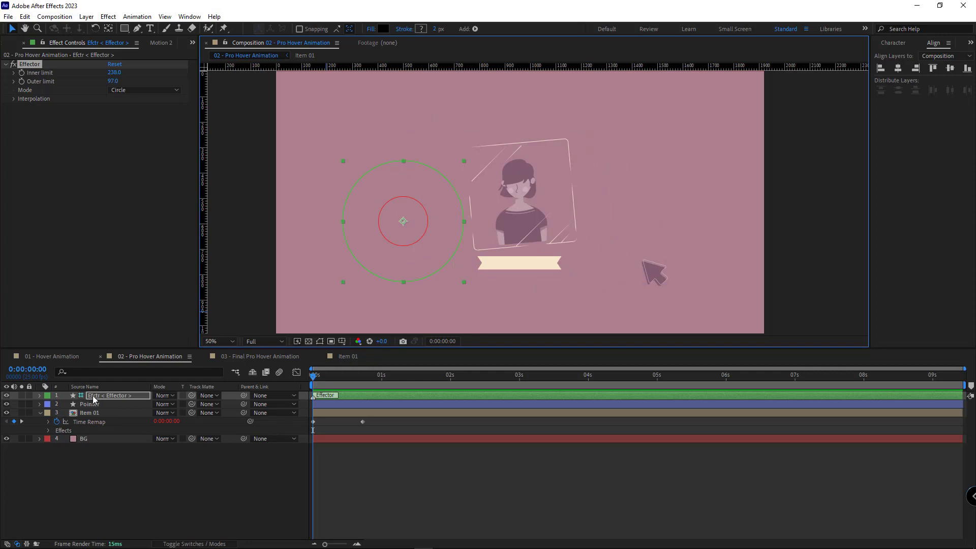
Pick-whip the Effector's Position to the Pointer layer's Position.
key(p)
click(95, 414)
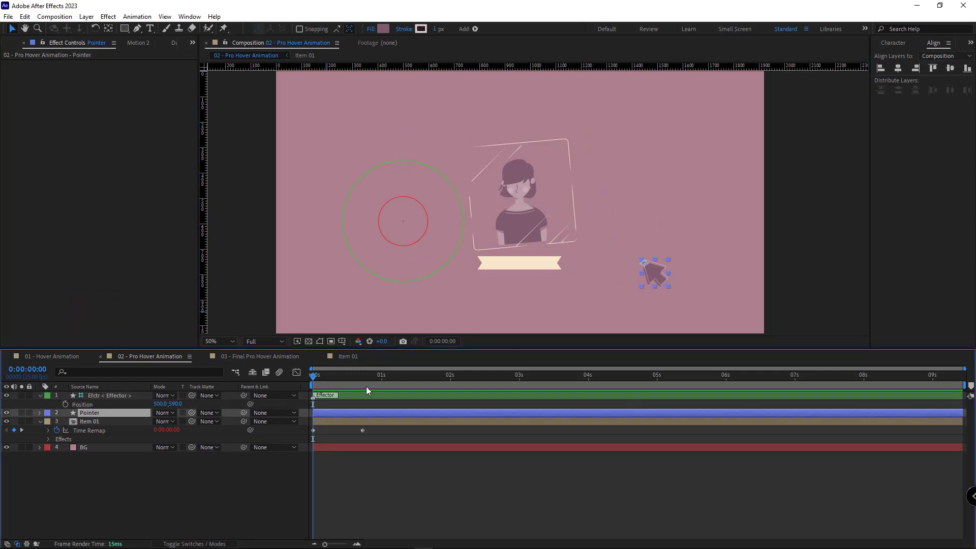
key(p)
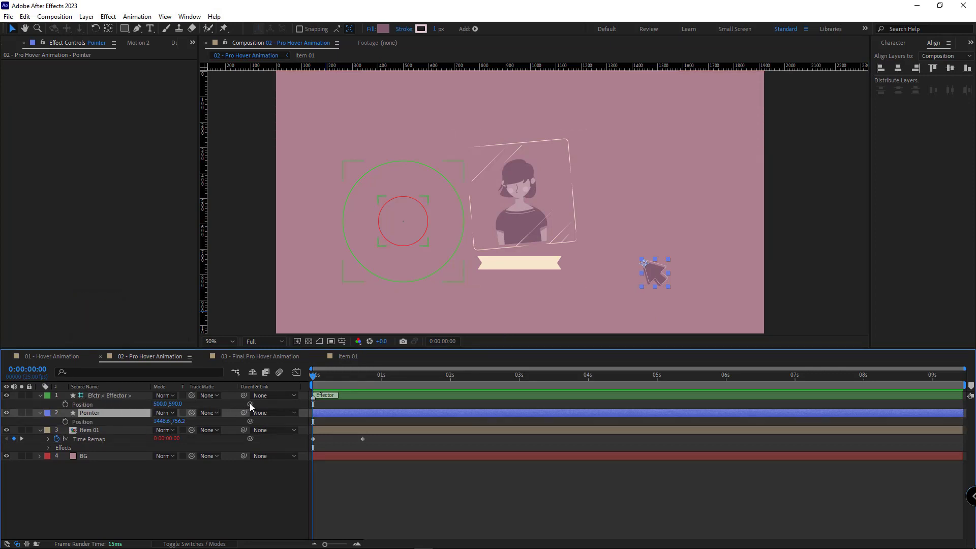
drag(105, 412, 84, 422)
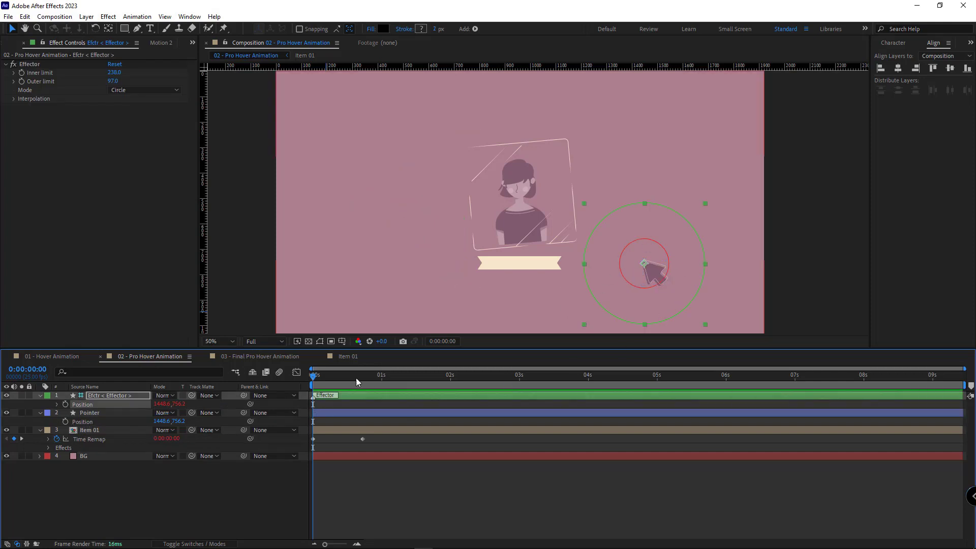
Hide the Effector layer and move the pointer onto the Maria card to test the hover reveal.
click(84, 412)
mouse_move(649, 268)
mouse_down()
mouse_move(702, 203)
mouse_move(684, 230)
mouse_up()
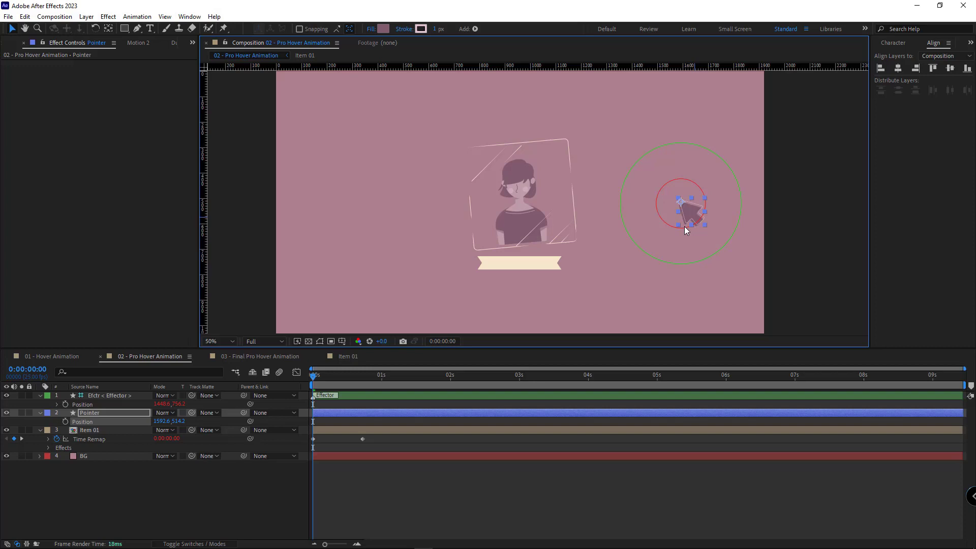
click(6, 396)
mouse_move(690, 221)
mouse_down()
mouse_move(467, 254)
mouse_move(558, 233)
mouse_move(529, 219)
mouse_up()
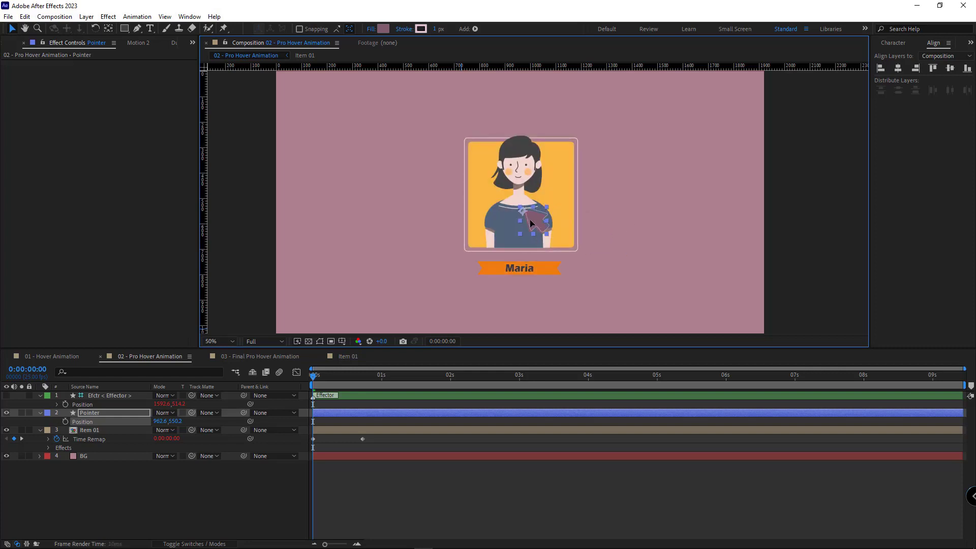
Switch to 03 - Final Pro Hover Animation and move the pointer onto the middle card to reveal Jessica.
click(232, 356)
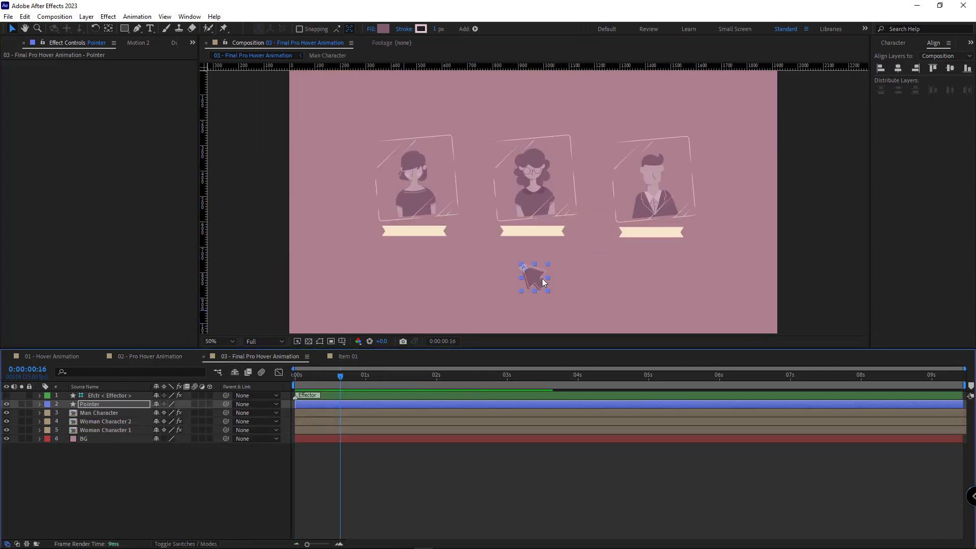
mouse_move(543, 282)
mouse_down()
mouse_move(564, 203)
mouse_move(473, 204)
mouse_move(510, 219)
mouse_move(542, 204)
mouse_up()
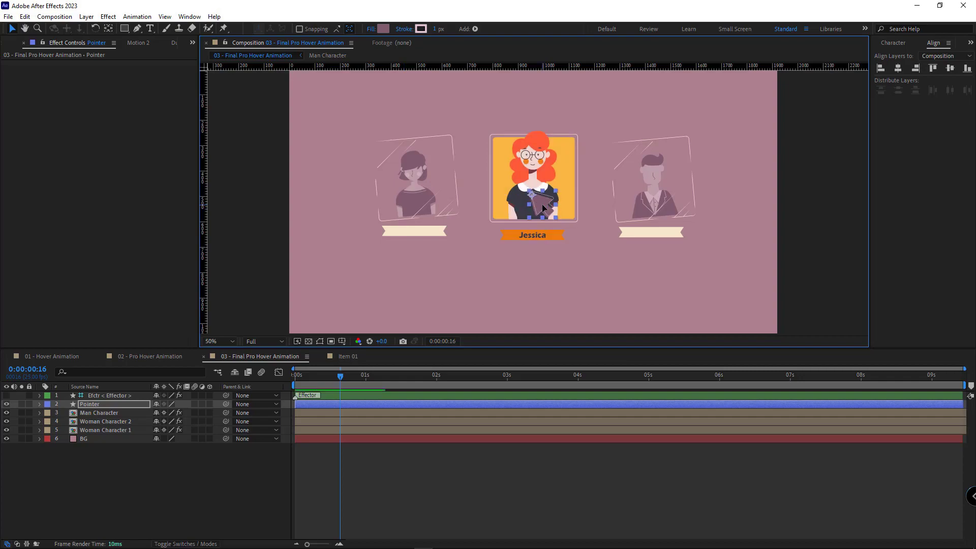